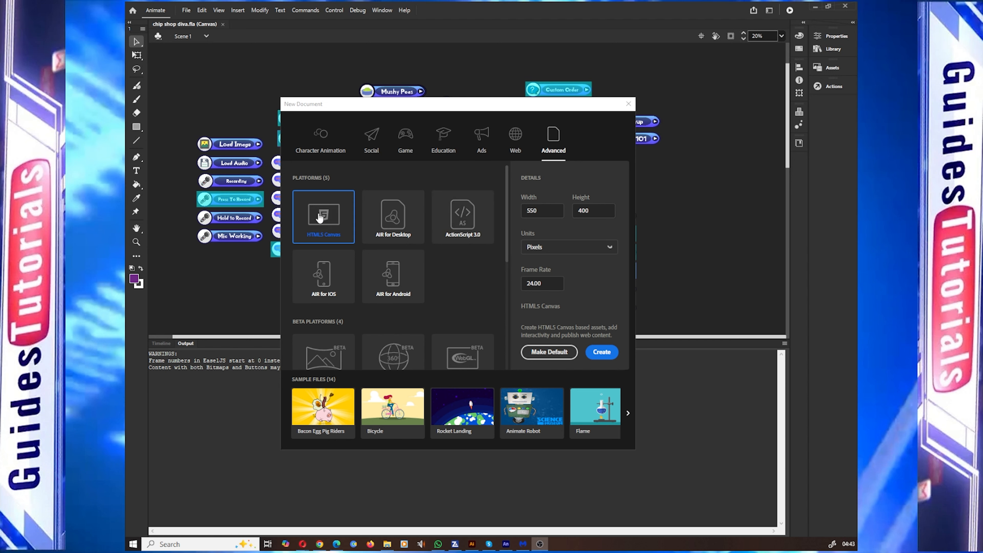
Look through the Social, Game, Education, Ads and Web document presets, ending on the Advanced platforms
click(370, 135)
click(405, 138)
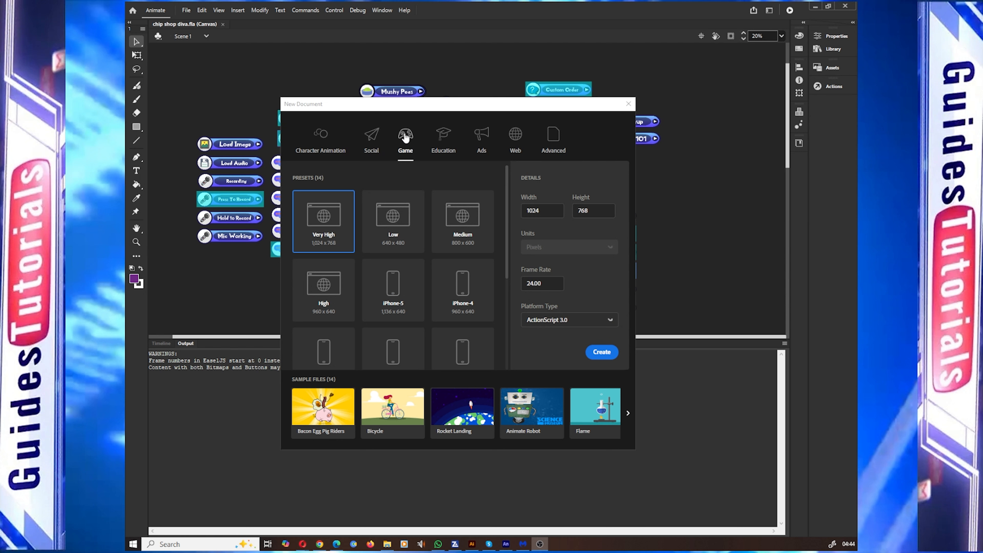
click(444, 134)
click(481, 136)
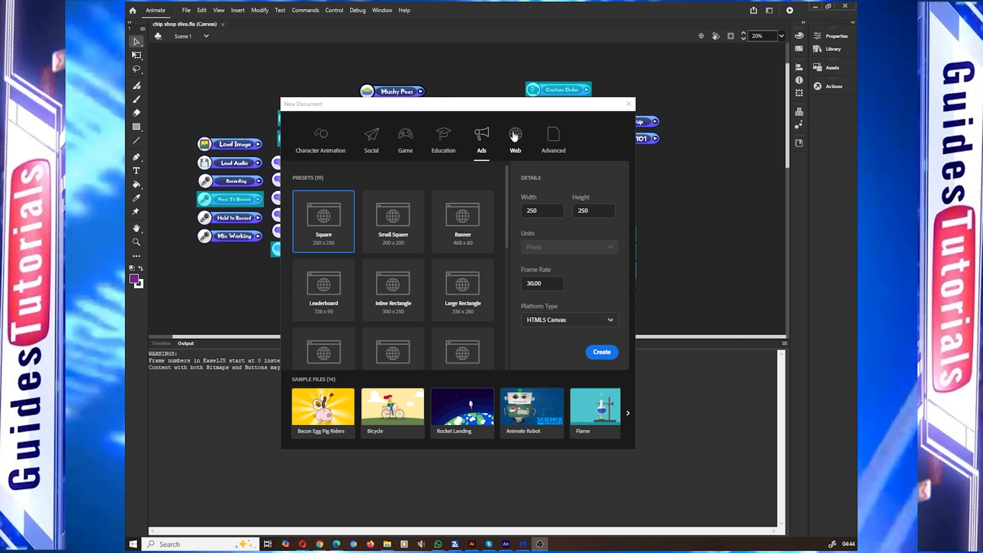
click(515, 135)
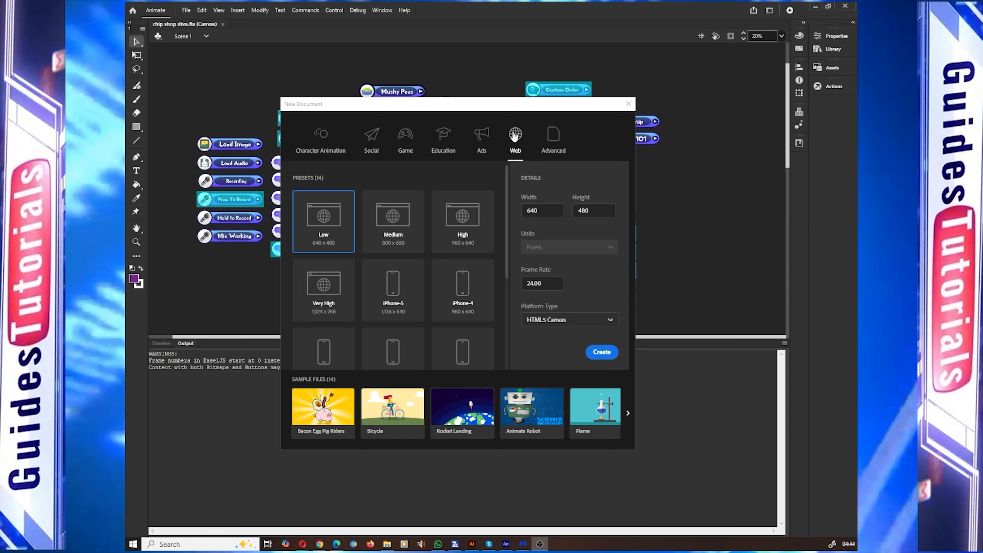
click(544, 138)
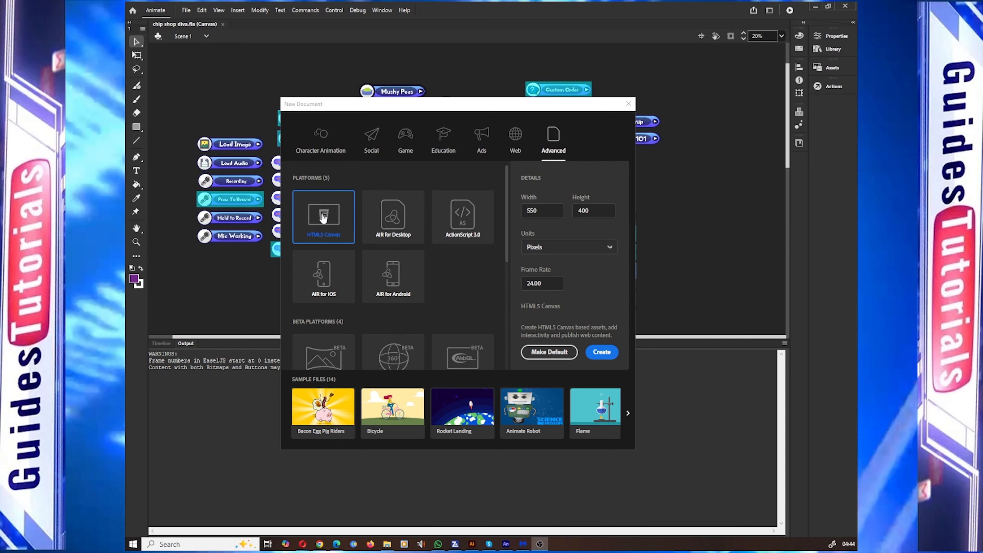
Choose the ActionScript 3.0 platform and set the new document's size to 3840 by 2160 pixels
click(460, 216)
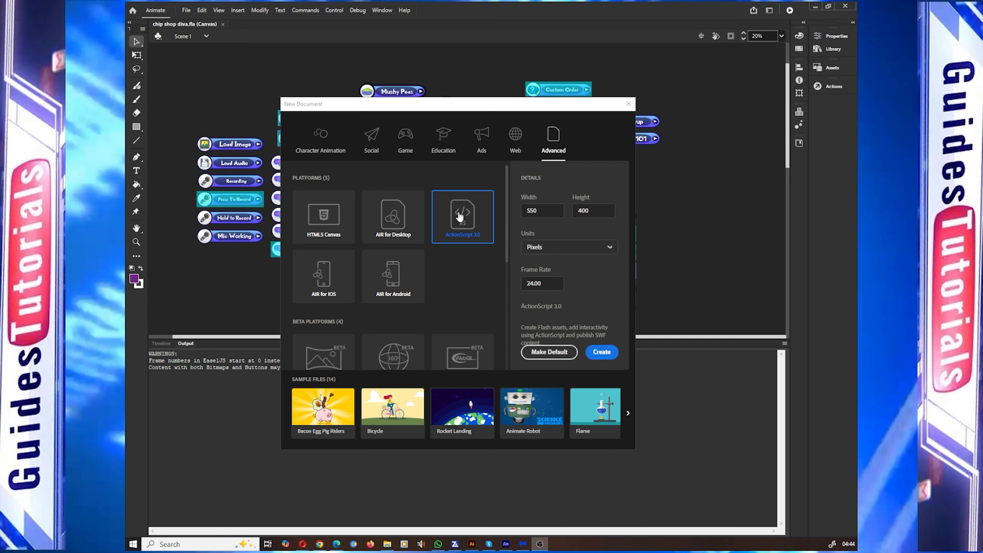
click(325, 222)
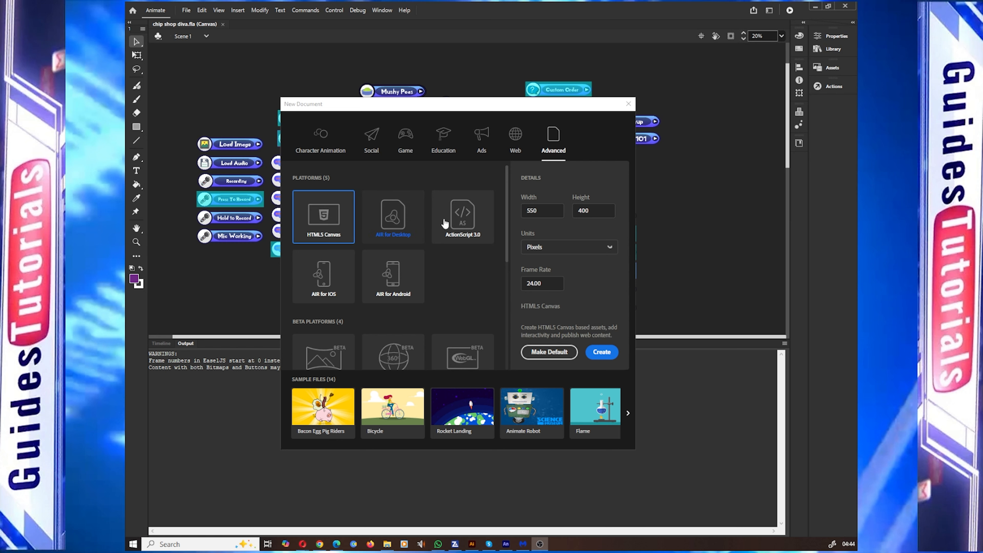
click(462, 222)
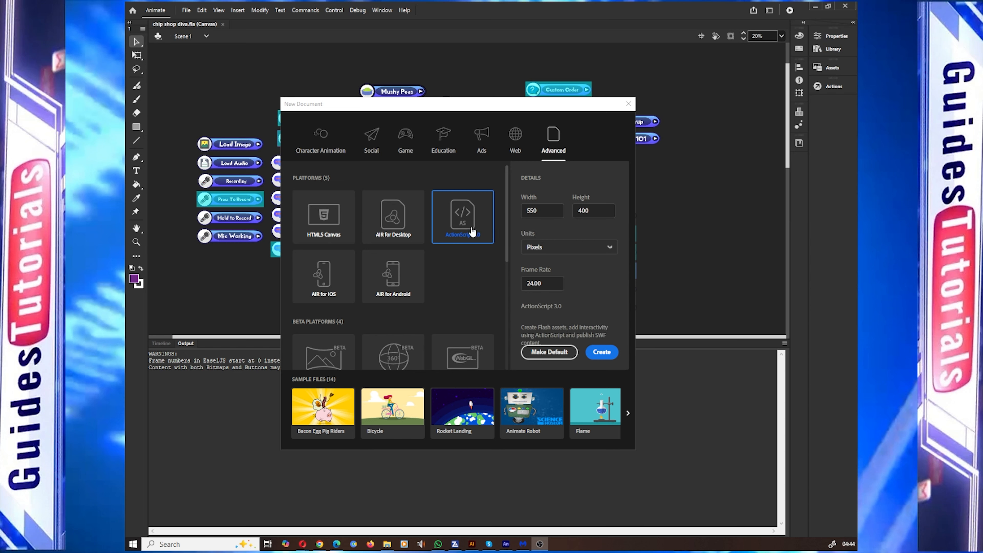
click(550, 211)
click(585, 213)
click(545, 210)
text(3840)
click(604, 212)
text(2160)
Try a document width of 1024 pixels
click(545, 209)
text(1024)
key(Tab)
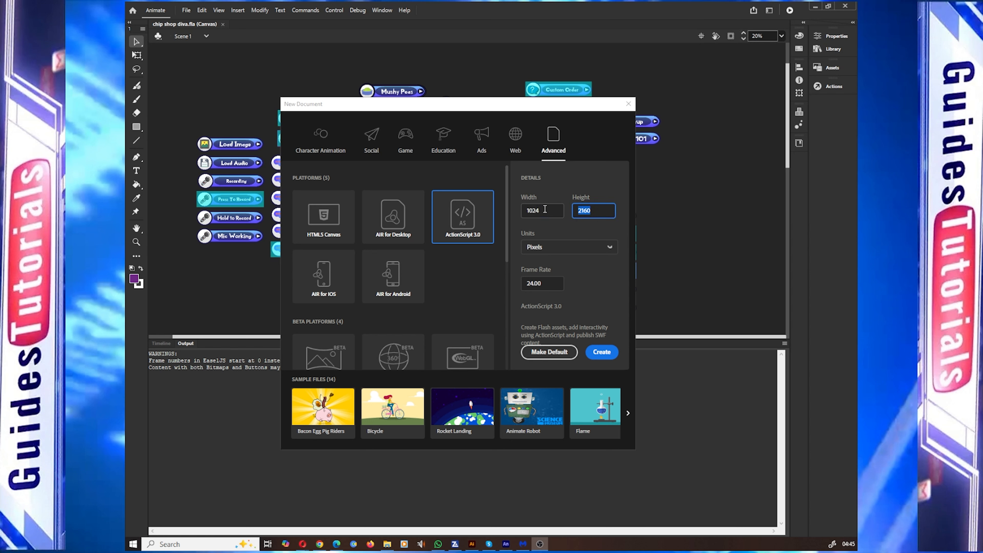
text(768)
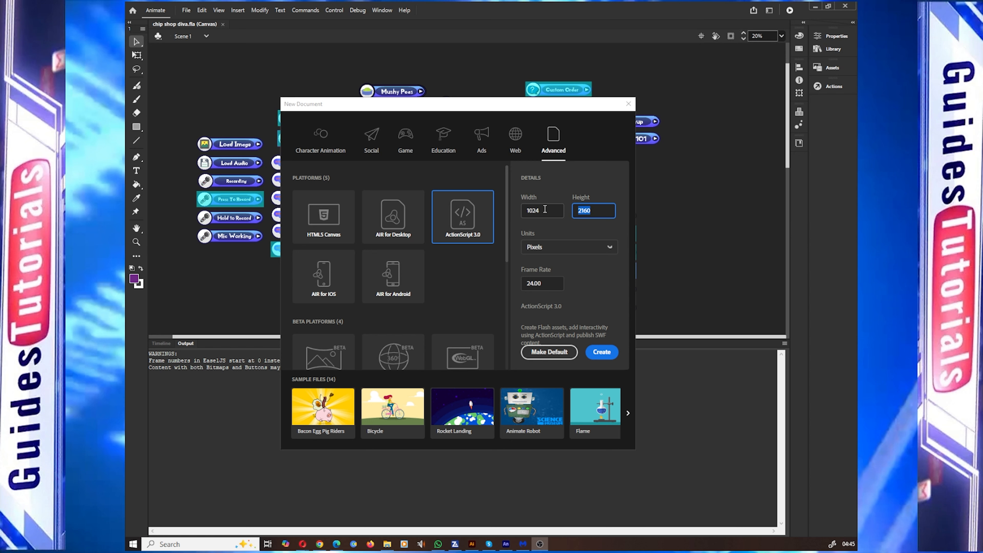
click(545, 210)
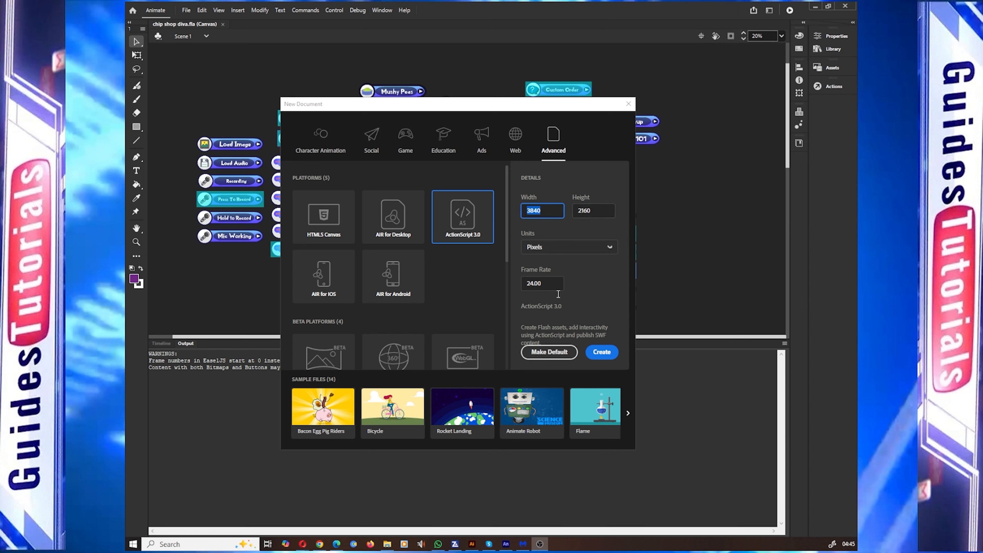
Create the ActionScript 3.0 document with Pixels as units and a frame rate of 24.00
click(610, 248)
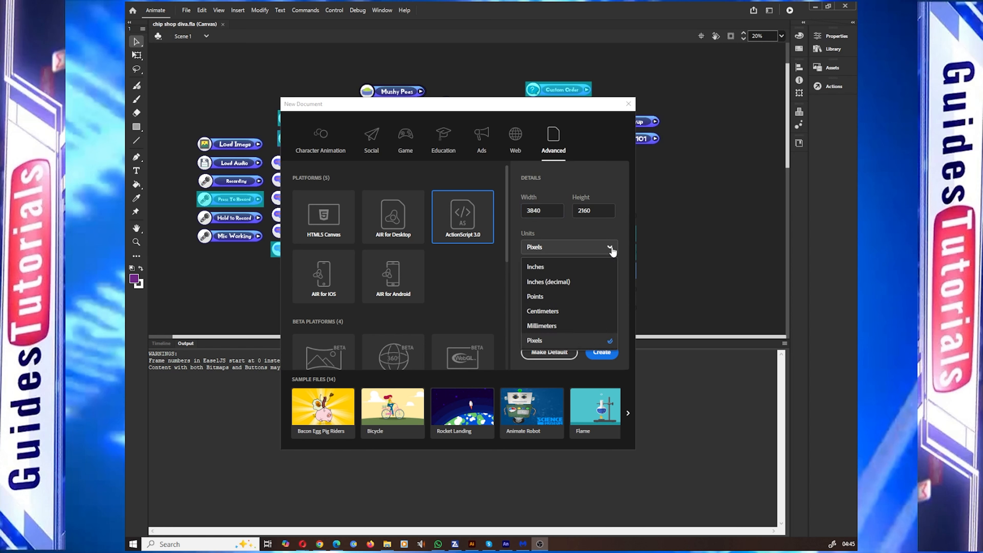
click(611, 248)
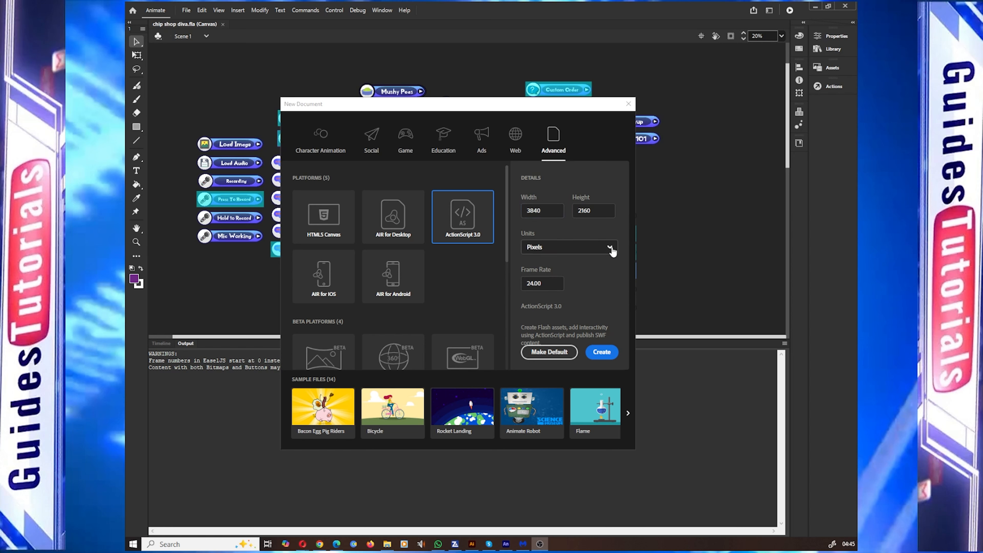
double_click(537, 283)
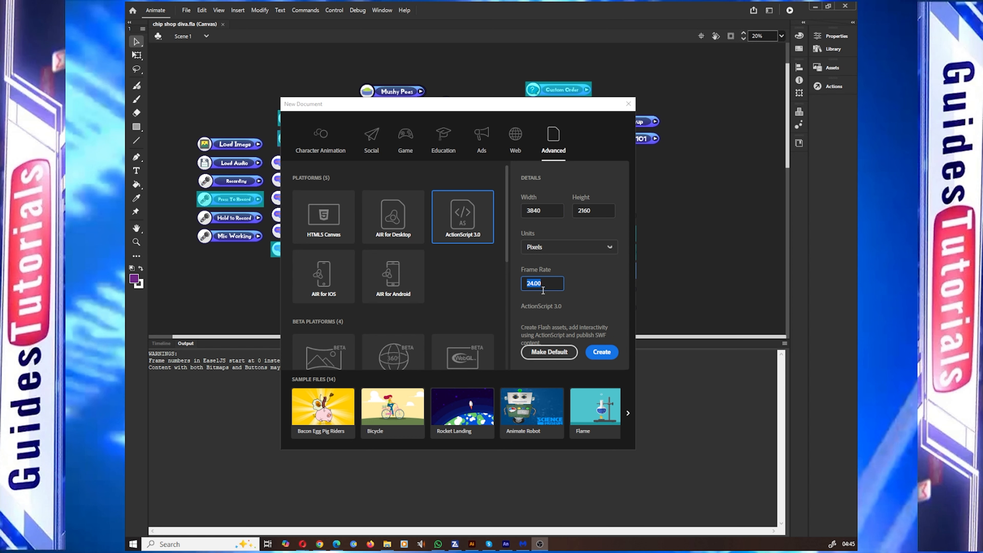
click(600, 352)
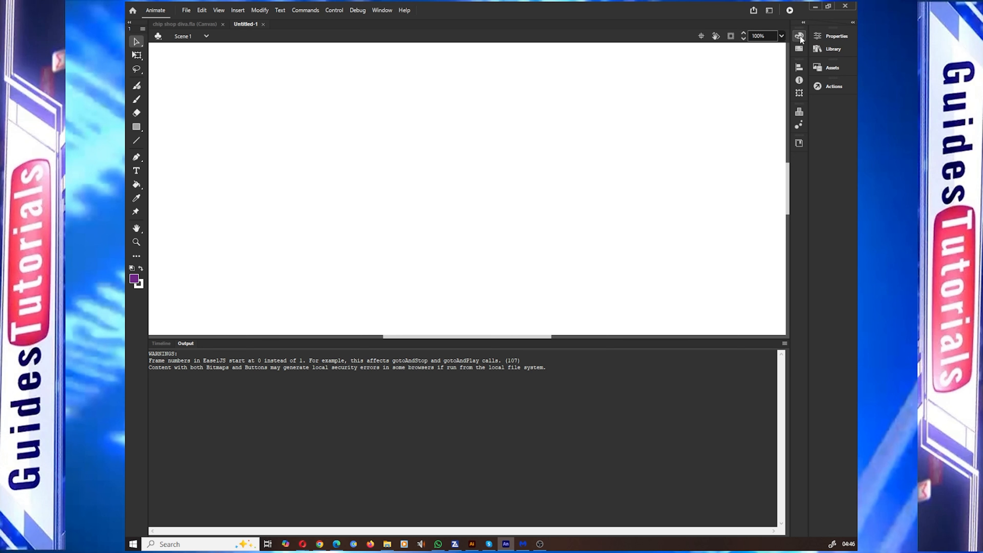
click(782, 36)
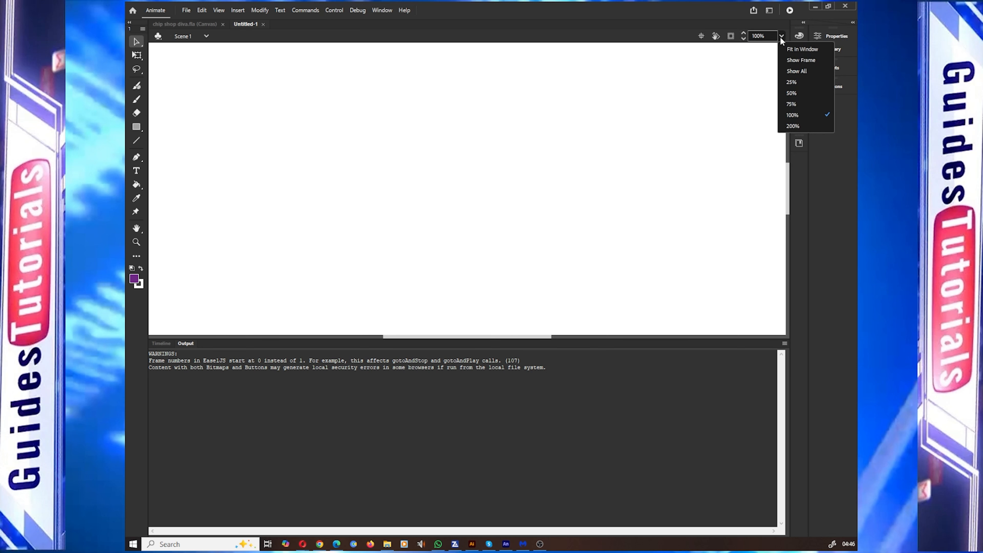
click(717, 22)
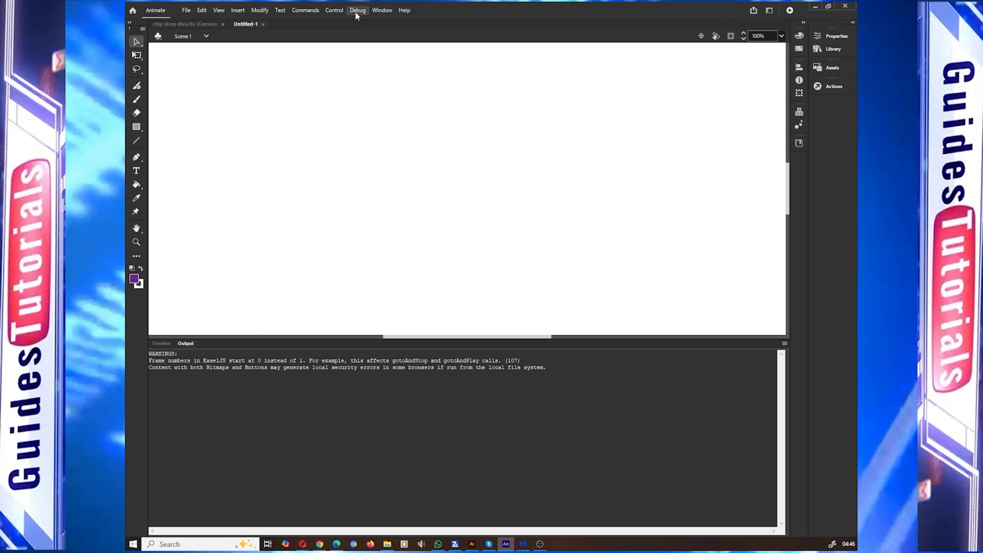
click(382, 10)
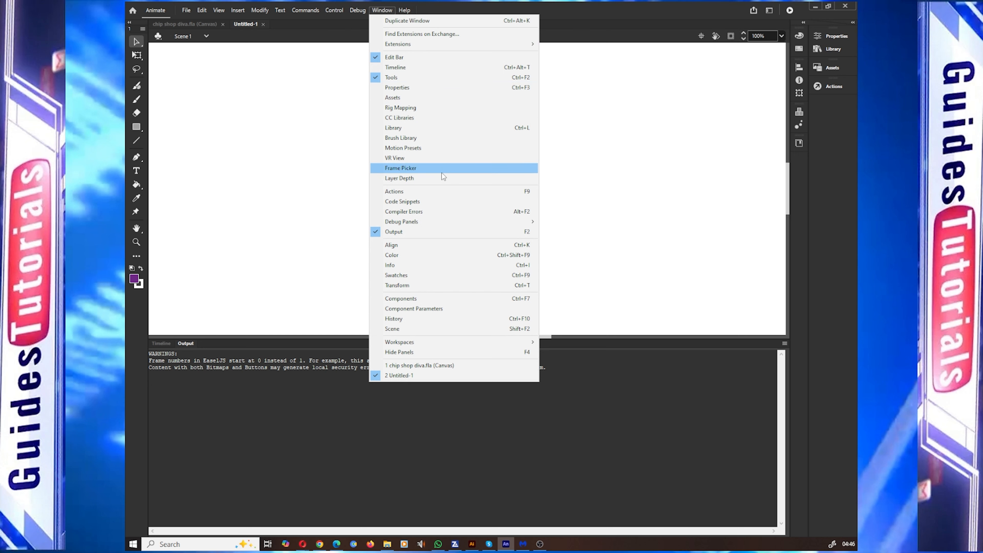
mouse_move(305, 10)
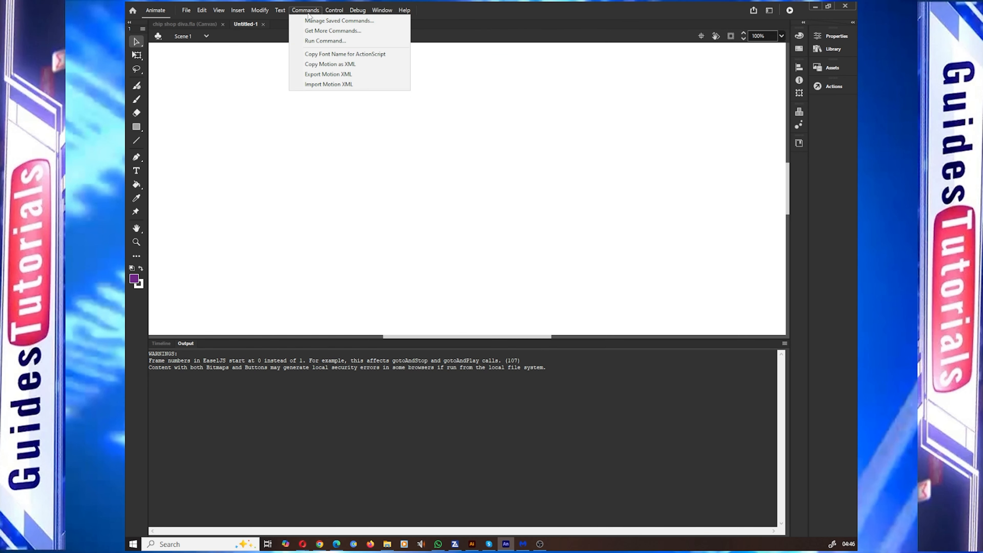
mouse_move(242, 14)
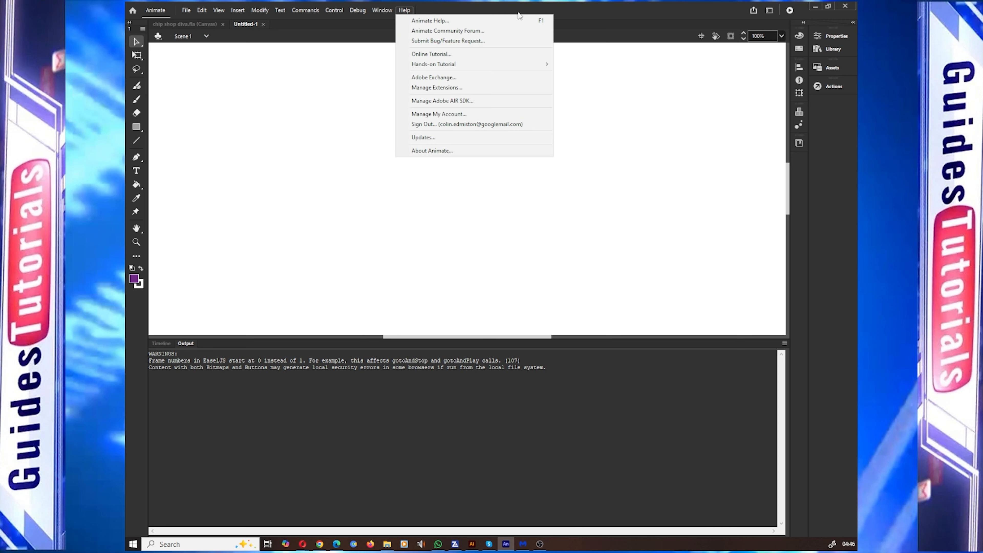
click(530, 9)
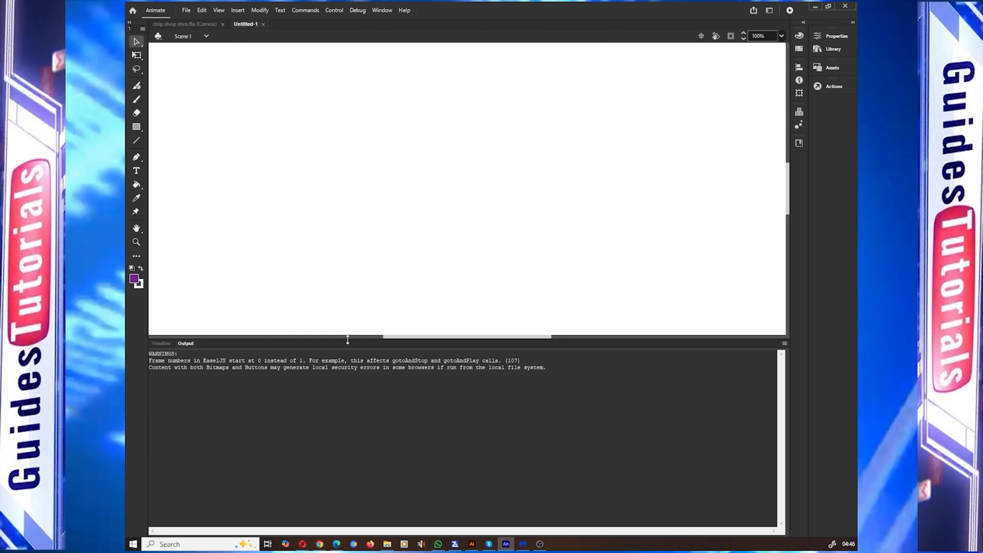
Display the Timeline in a shorter pane below the stage and rename Layer_1 as "main timeline"
drag(347, 349, 356, 432)
click(168, 436)
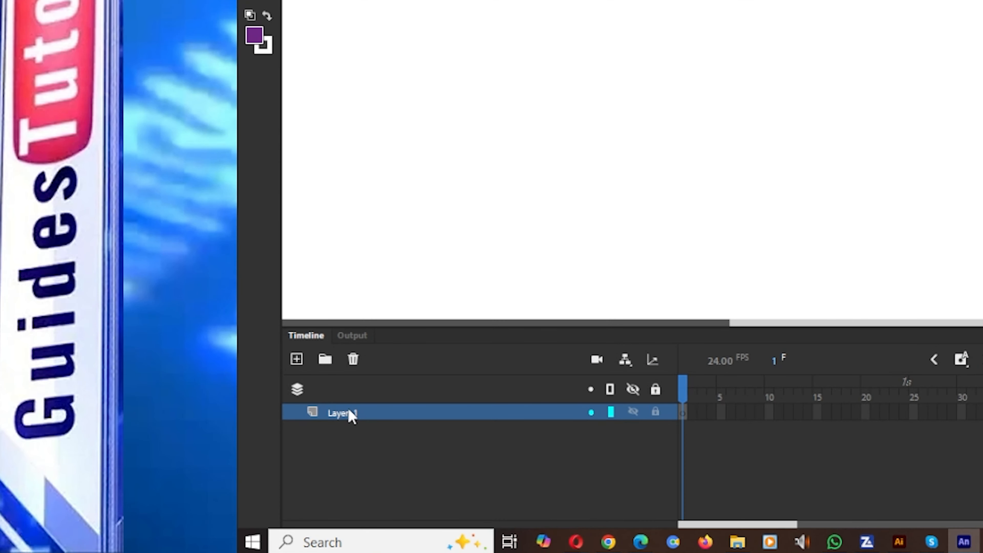
double_click(344, 412)
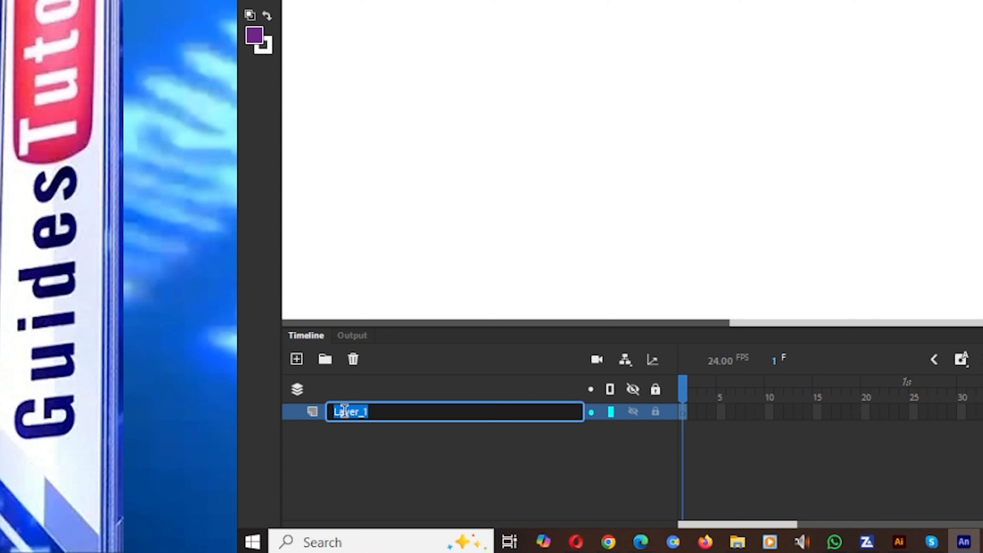
text(main timeline)
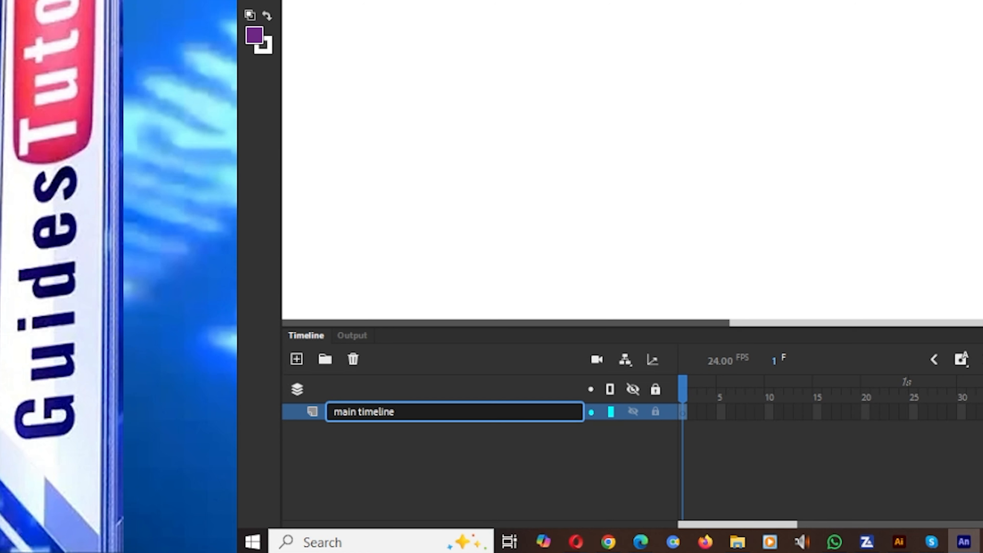
key(Return)
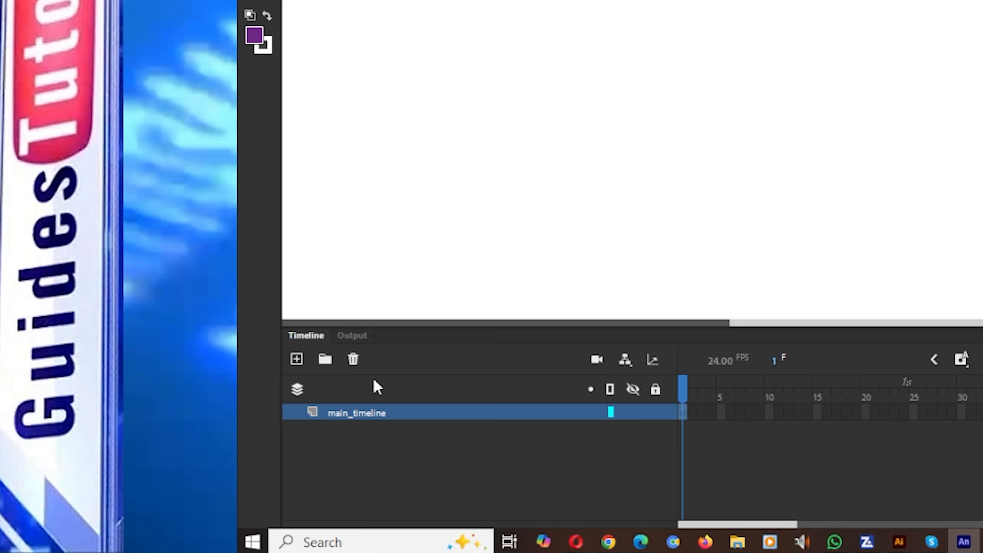
Add a layer folder to the timeline and name it "first scene"
click(324, 365)
double_click(343, 411)
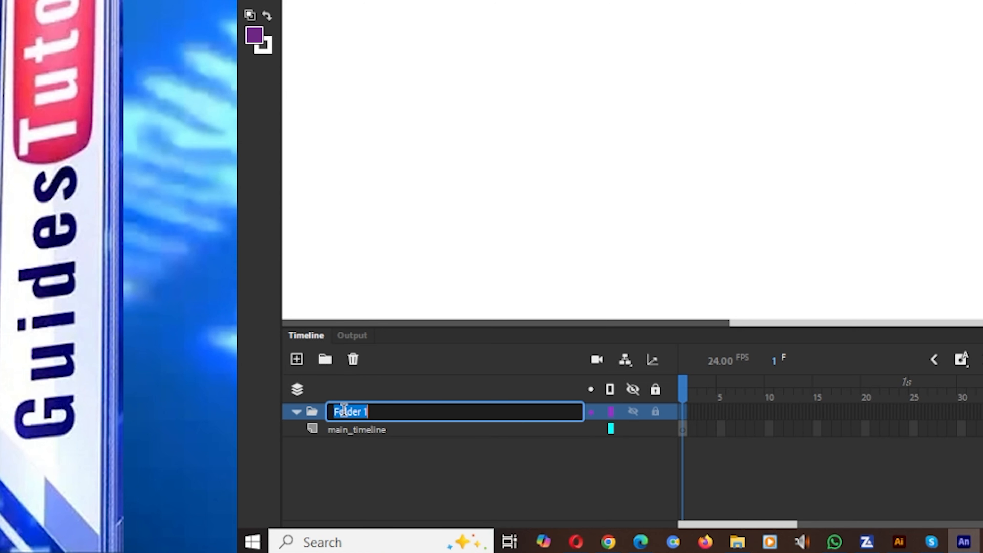
text(first scene)
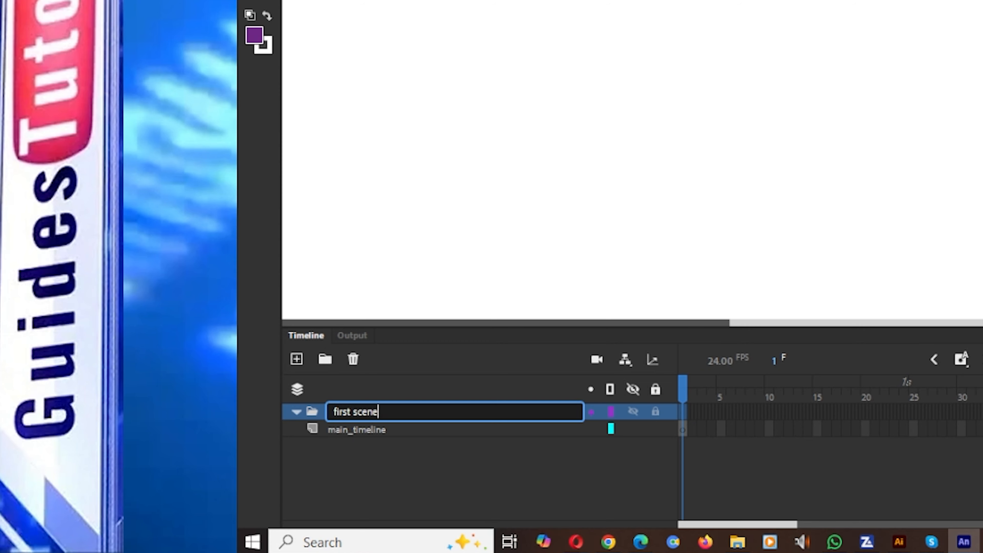
key(Return)
click(921, 268)
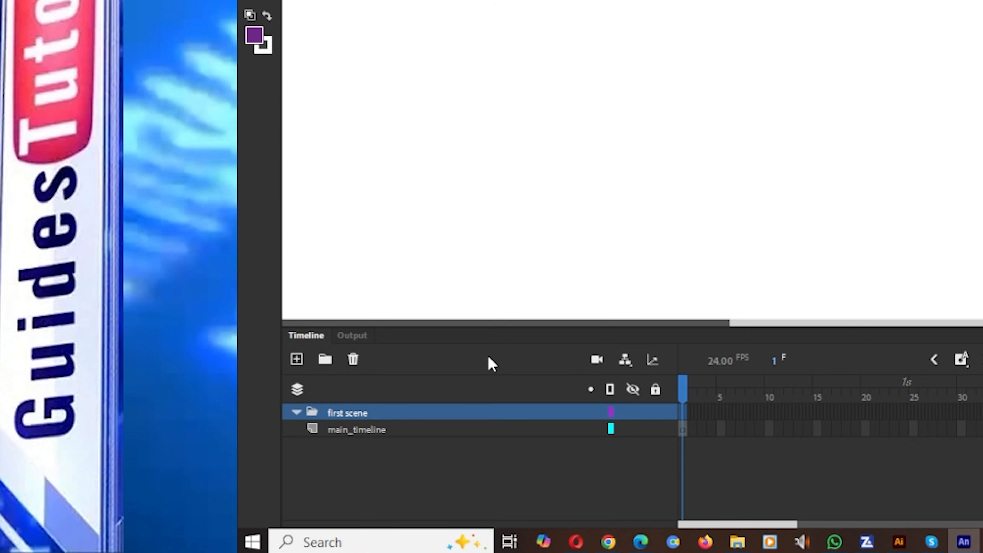
Move the main_timeline layer into the first scene folder and expand the folder to show its contents
click(346, 432)
drag(345, 432, 350, 416)
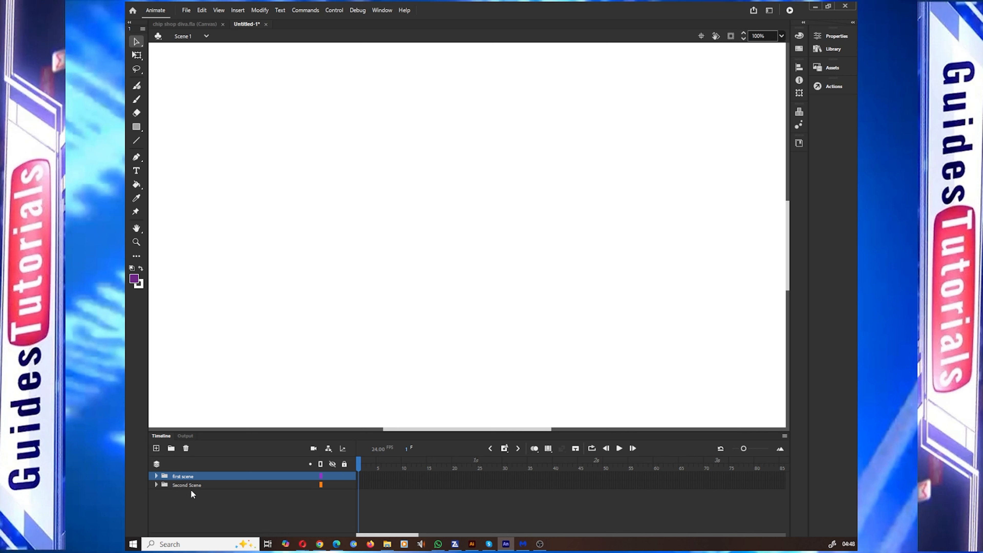
click(156, 477)
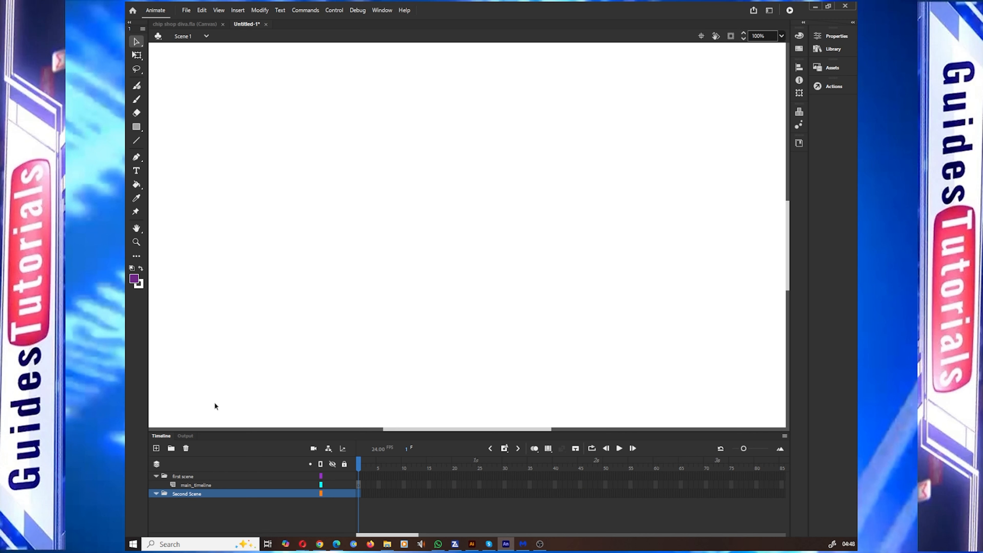
Open the Scene window, dock it below Actions and expand it to show the scene list
click(382, 10)
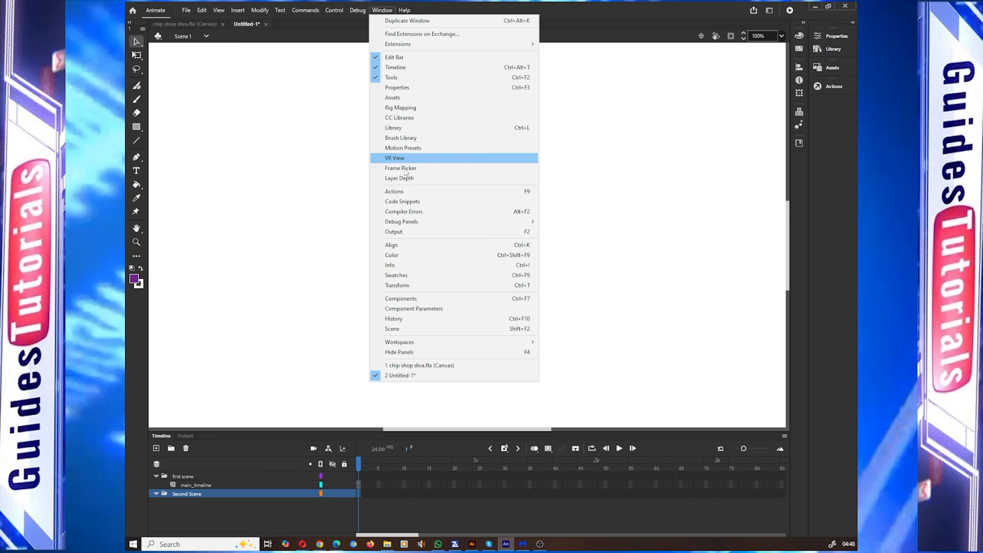
click(438, 327)
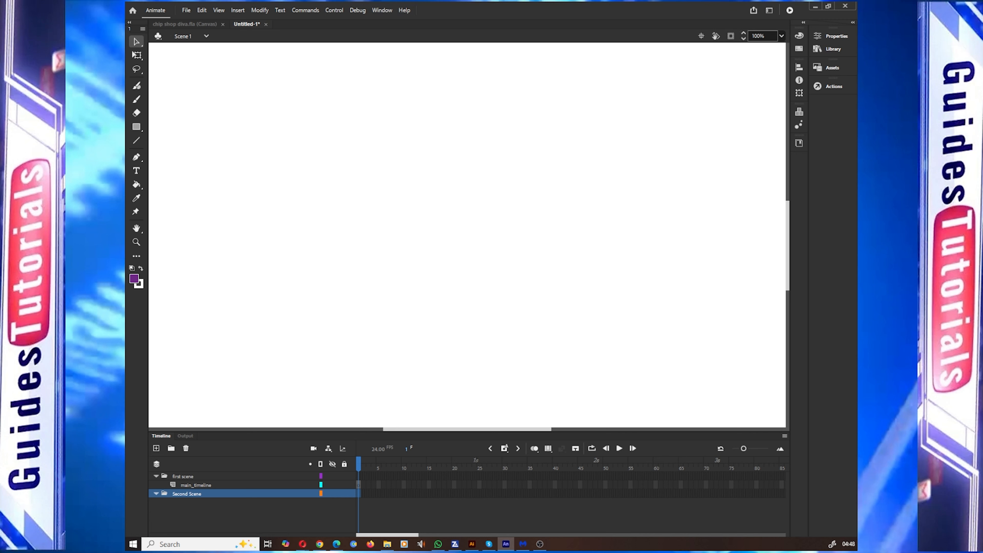
drag(536, 190, 814, 115)
click(834, 106)
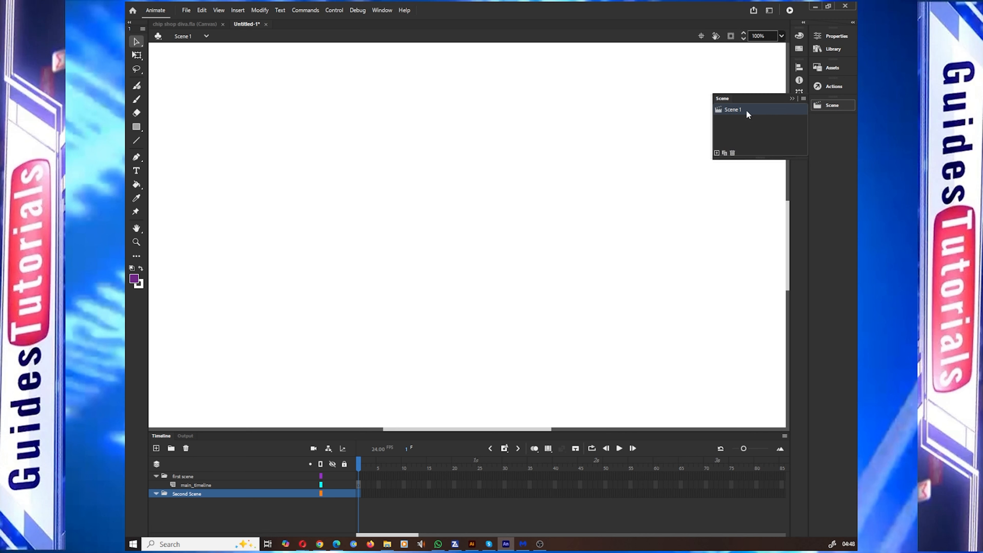
Add a second scene to the document below Scene 1, keeping the default scene names
double_click(737, 109)
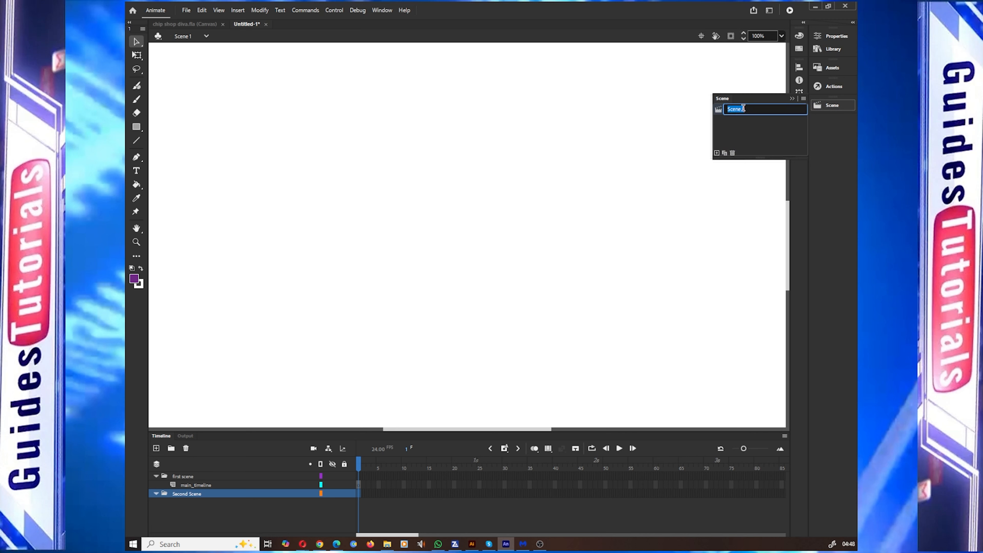
click(751, 120)
click(717, 153)
double_click(737, 121)
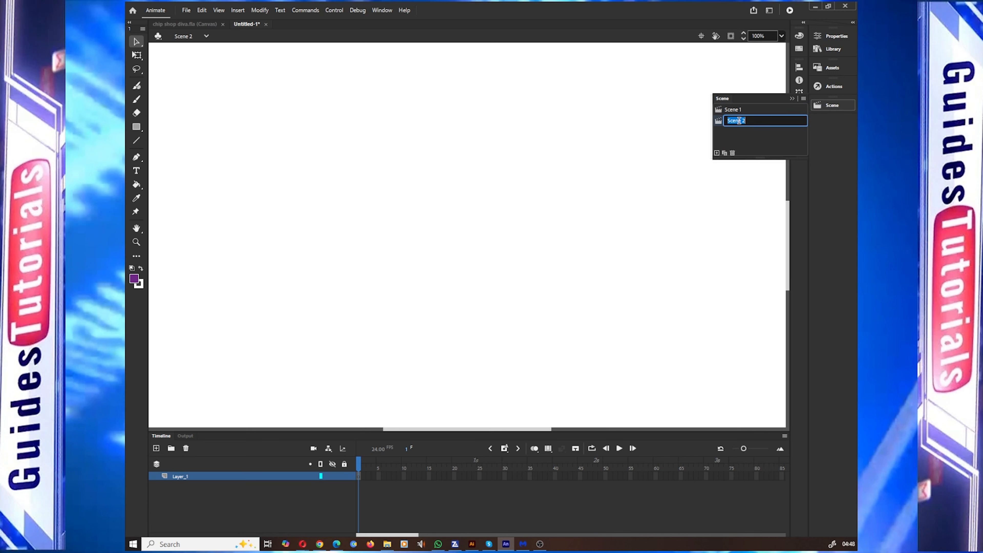
click(747, 133)
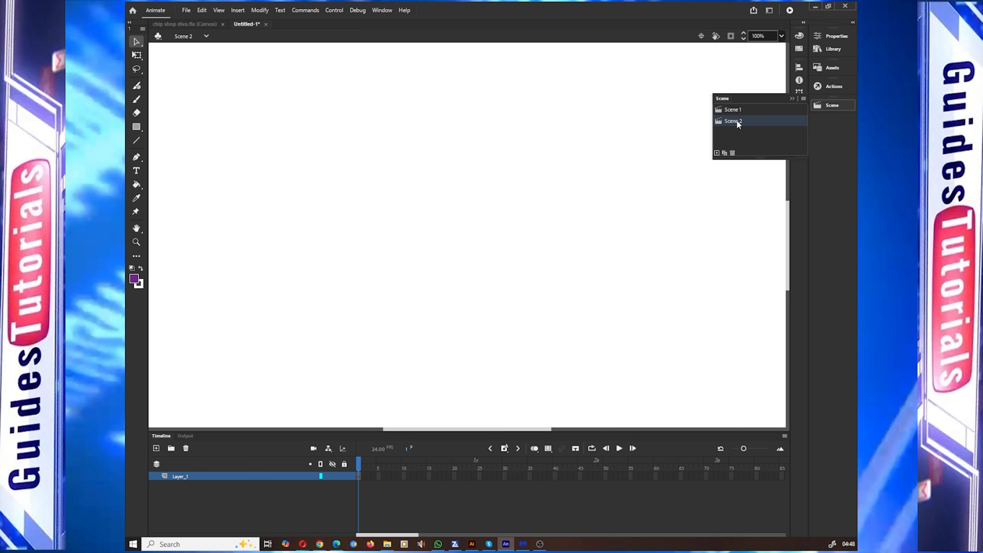
Compare the timelines of Scene 1 and Scene 2, ending with Scene 1 open for editing
click(735, 111)
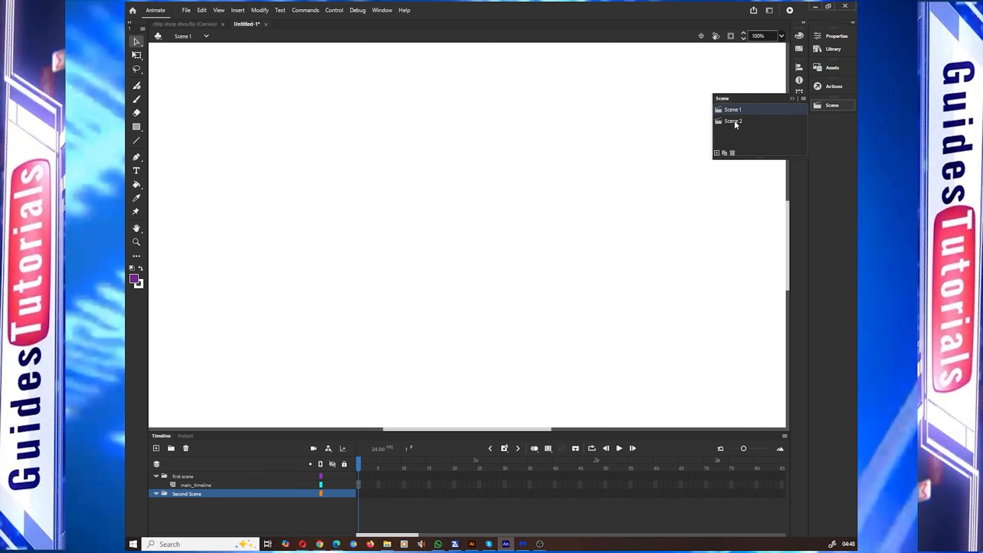
click(734, 121)
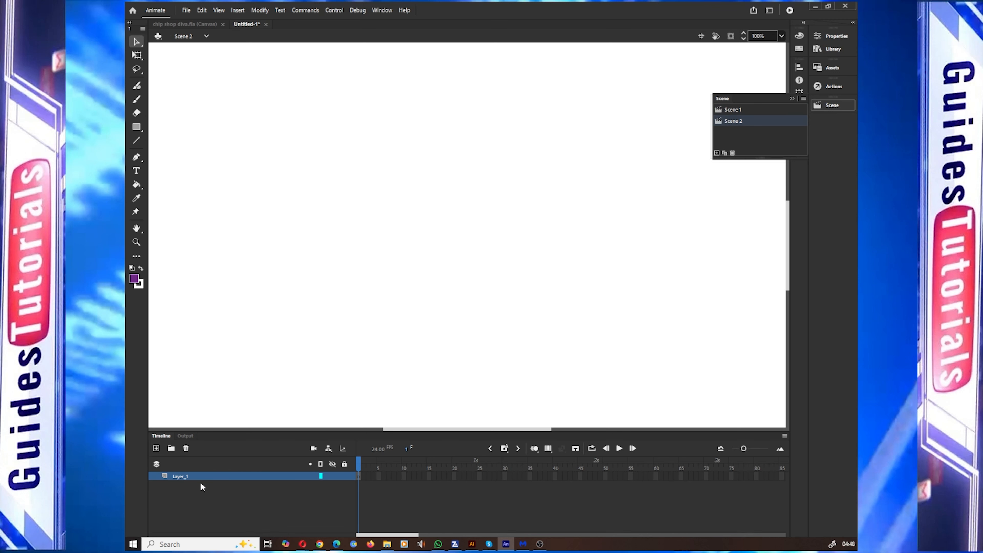
click(731, 112)
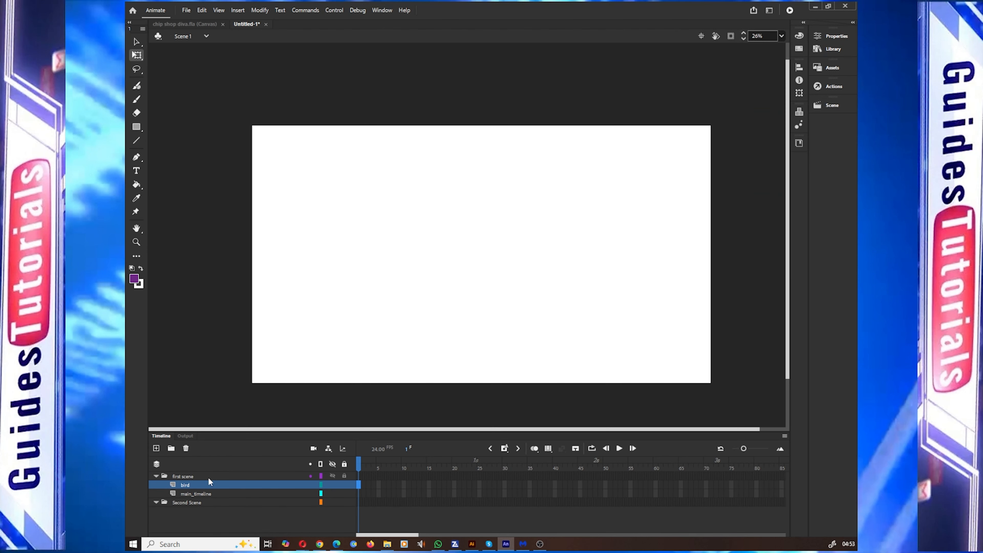
Brush a freehand purple outline of a bird's head and body in the middle of the stage on the bird layer
click(137, 100)
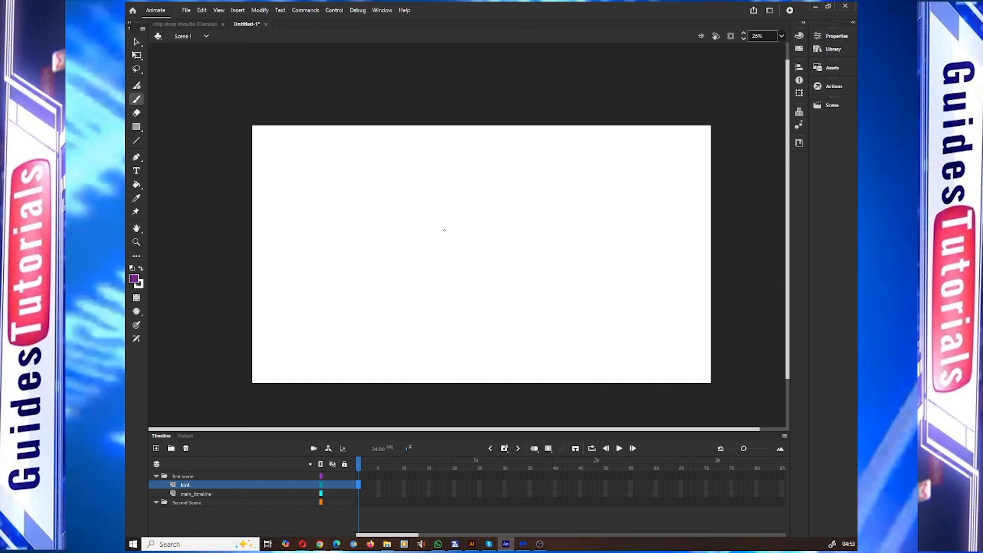
mouse_move(495, 230)
mouse_down()
mouse_move(481, 235)
mouse_move(443, 216)
mouse_move(417, 223)
mouse_move(453, 254)
mouse_move(503, 266)
mouse_move(521, 232)
mouse_move(484, 233)
mouse_up()
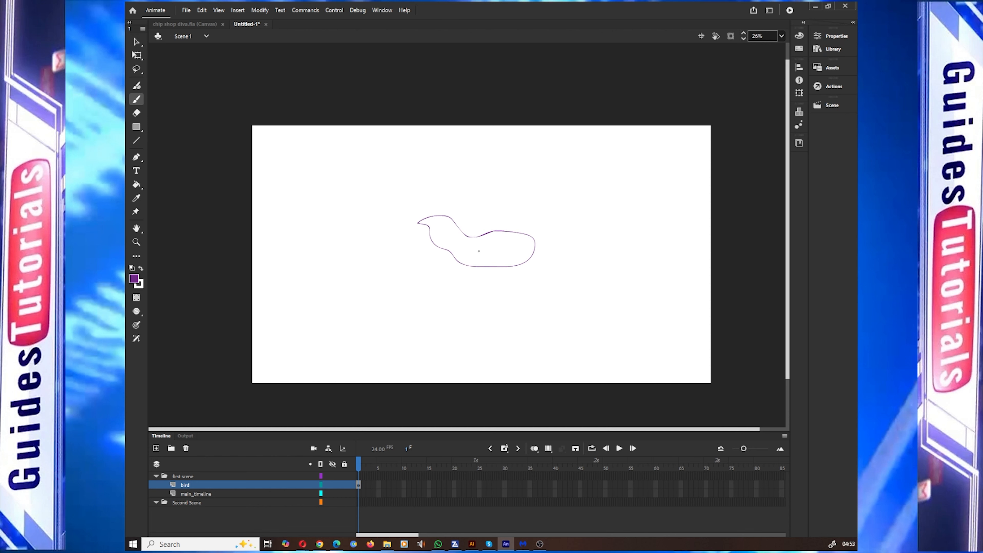
Select the bird outline with the Free Transform tool and shift it slightly to the right, leaving the beak tip behind
click(136, 55)
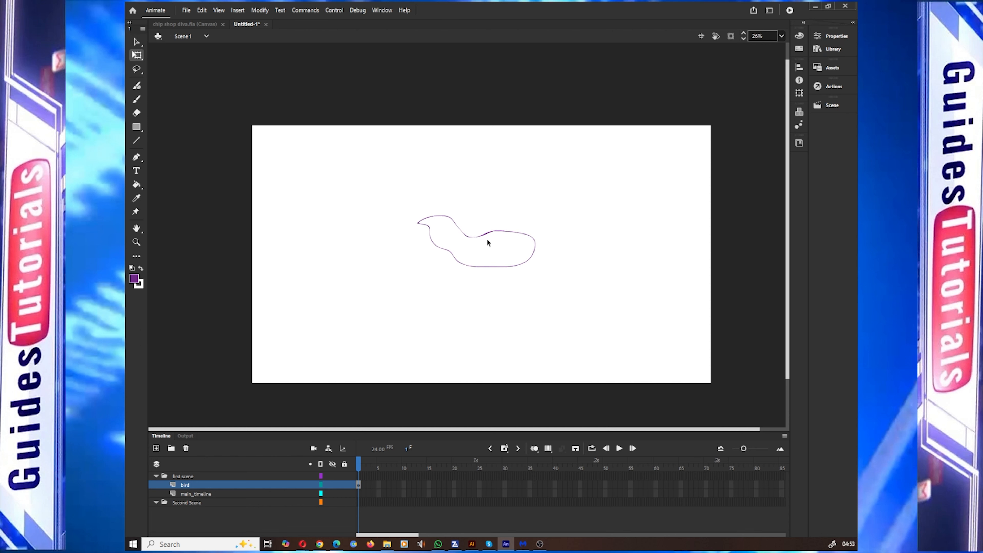
drag(423, 232, 559, 301)
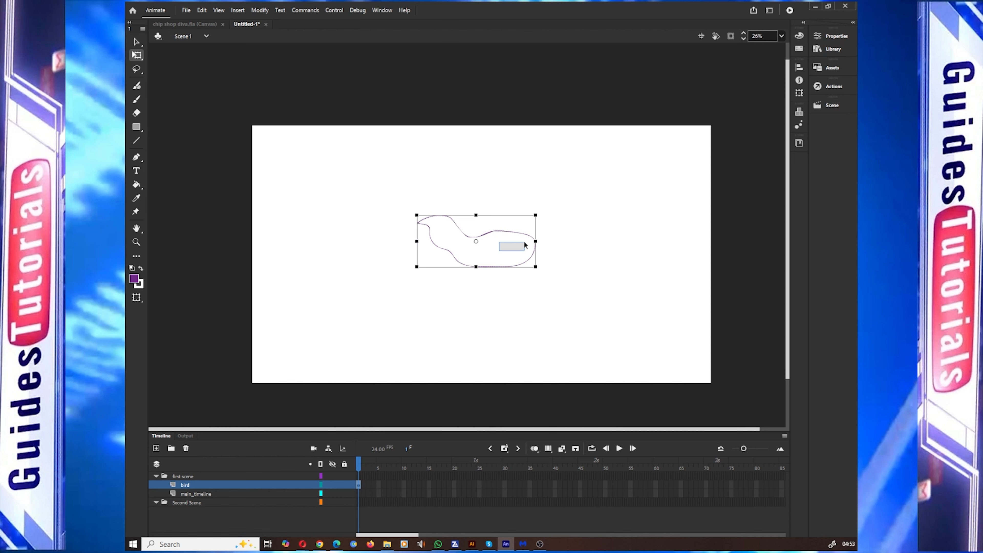
drag(525, 245, 557, 205)
drag(420, 206, 550, 309)
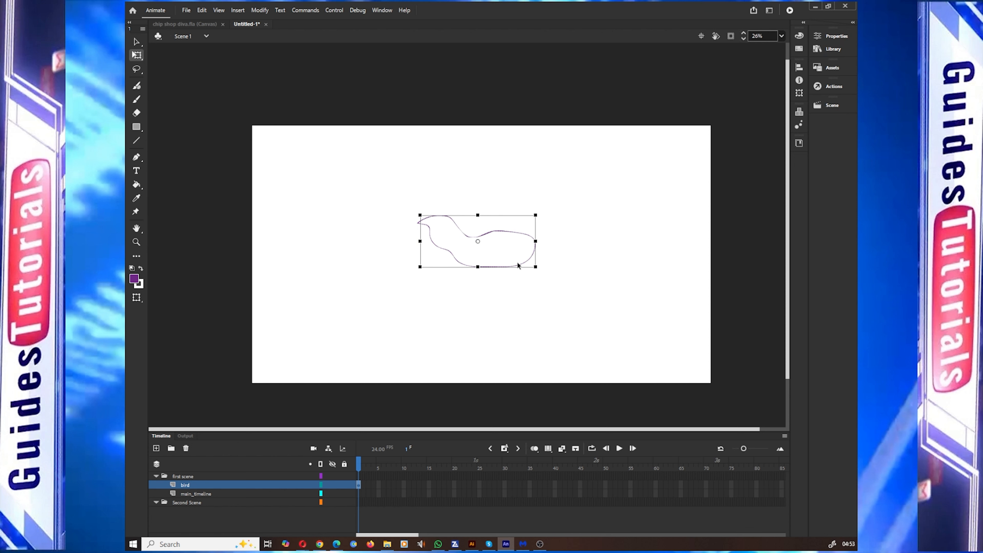
drag(523, 267, 539, 305)
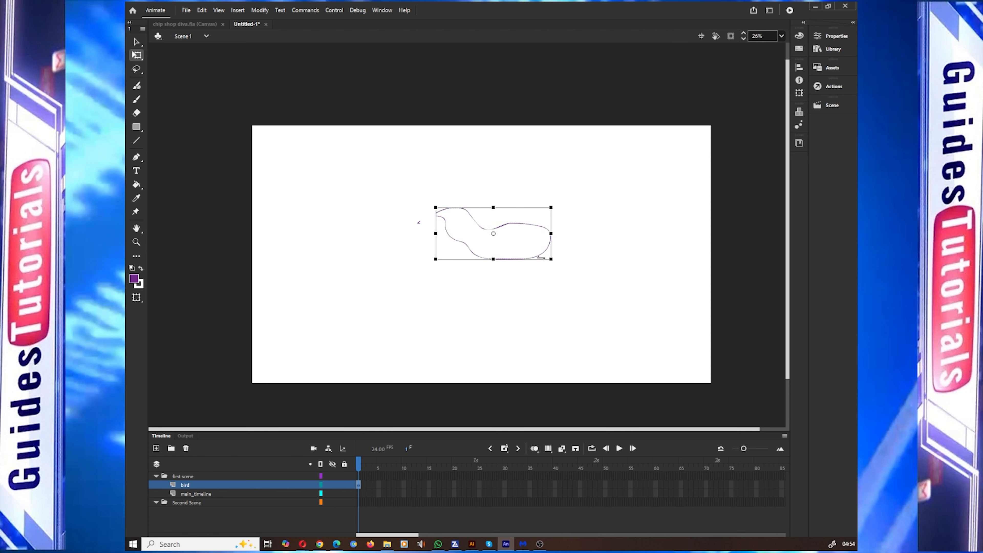
click(416, 211)
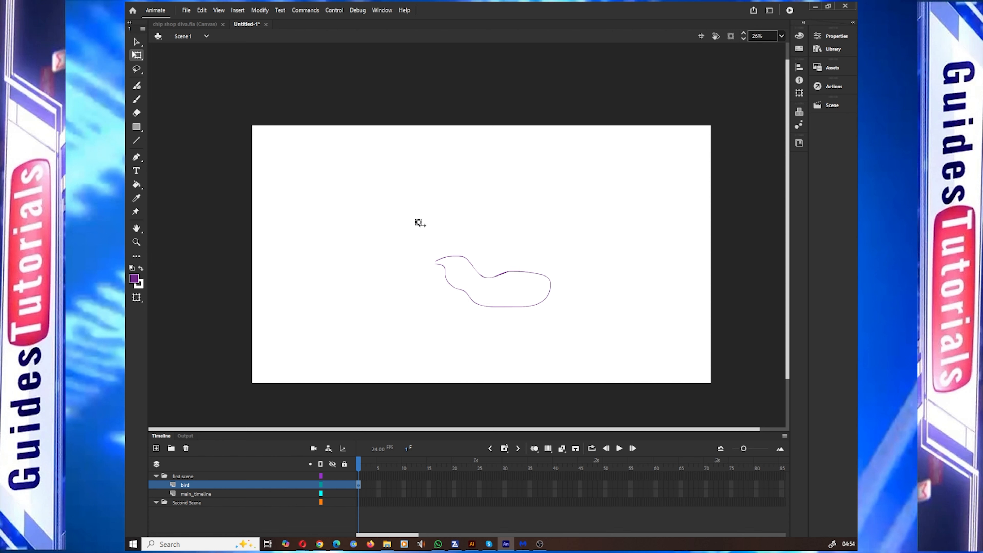
Enlarge the detached beak tip and place it against the bird's head as a pointed open beak
mouse_move(421, 222)
mouse_down()
mouse_move(430, 225)
mouse_move(409, 276)
mouse_move(420, 271)
mouse_up()
click(385, 253)
mouse_move(387, 228)
mouse_down()
mouse_move(548, 327)
mouse_move(551, 251)
mouse_move(536, 276)
mouse_up()
click(406, 265)
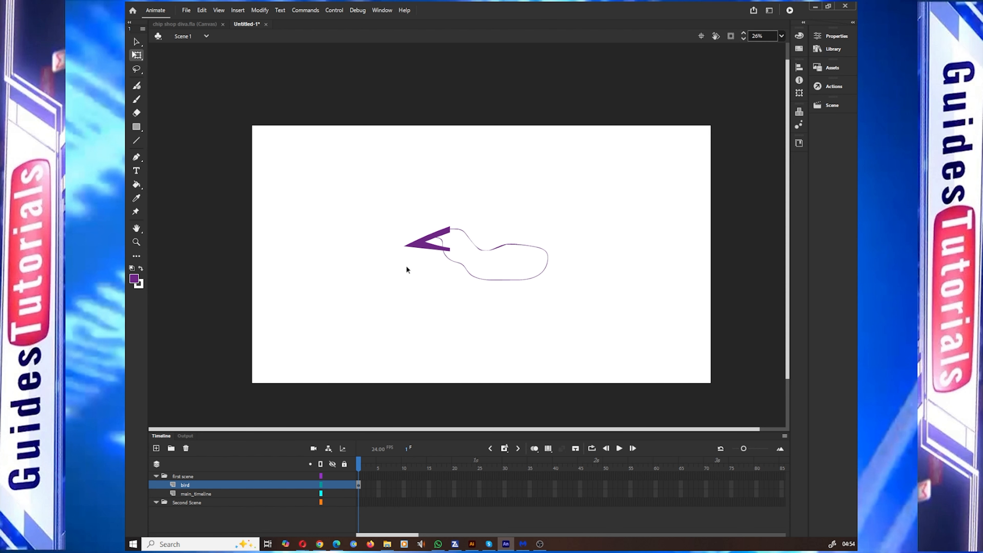
Fill the bird's body with purple and set the Paint Bucket's gap size to Close Medium Gaps after trying Close Large Gaps
click(136, 185)
click(470, 263)
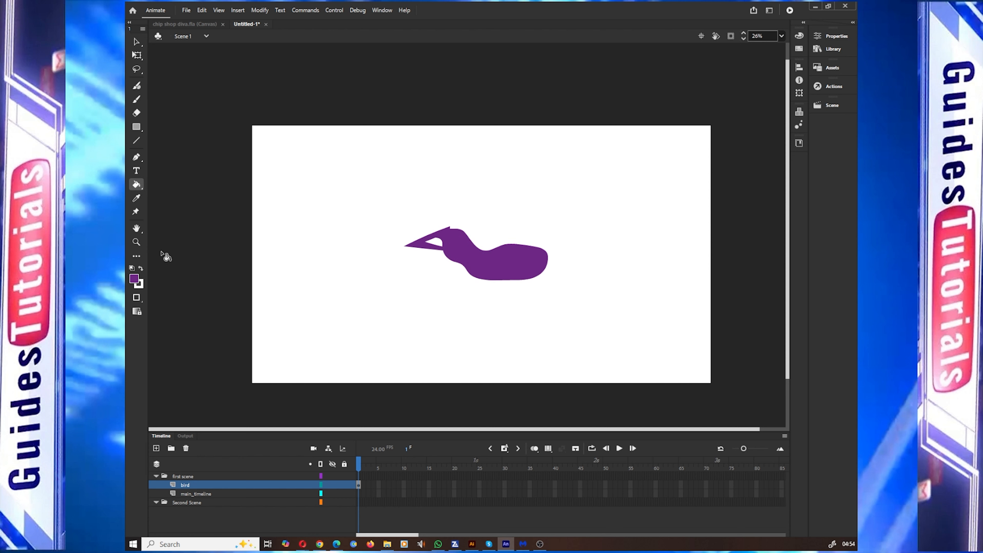
click(137, 298)
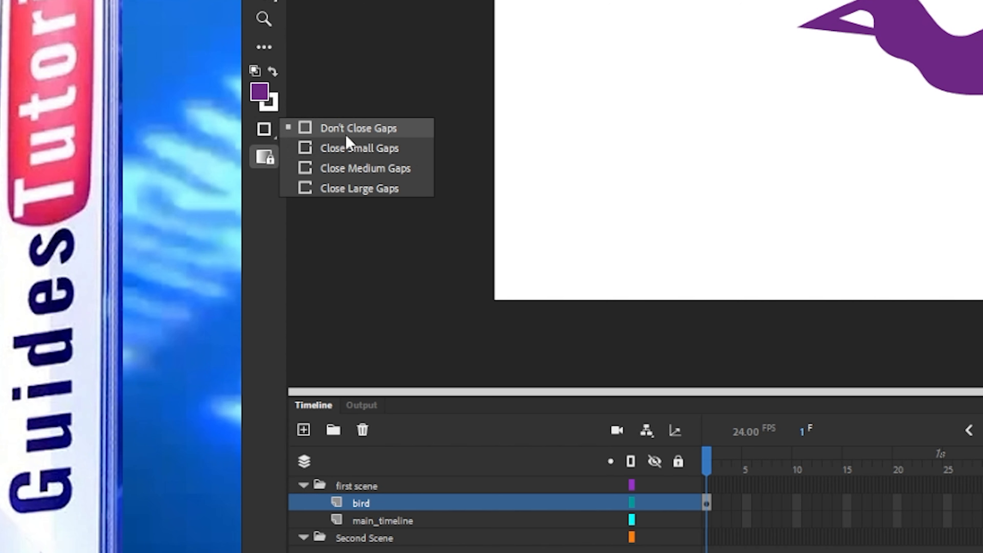
click(380, 189)
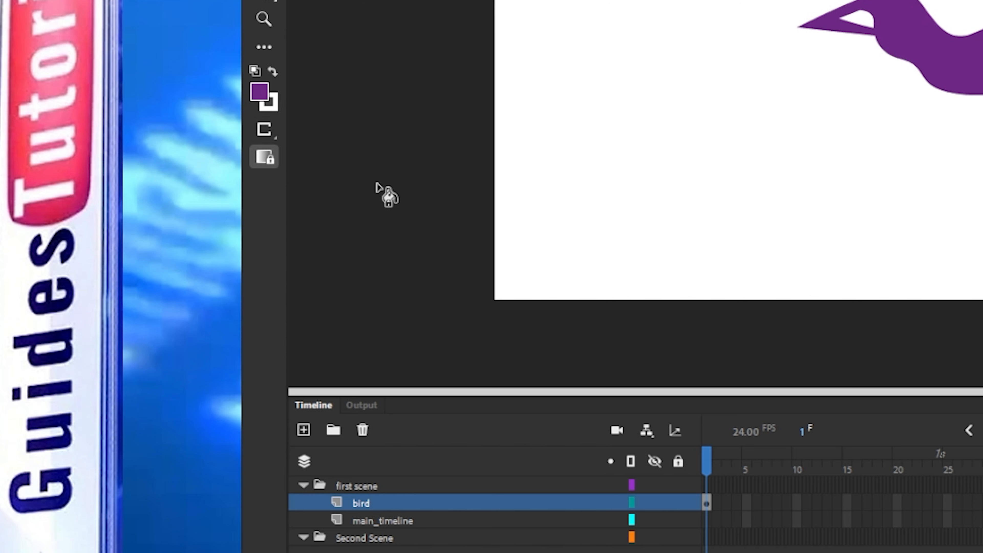
click(275, 138)
click(328, 171)
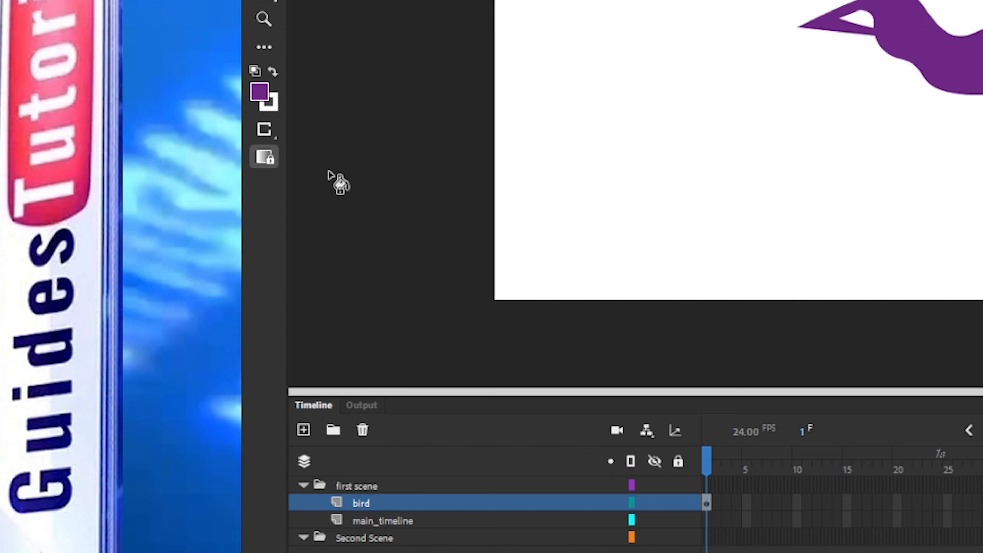
click(274, 133)
click(340, 167)
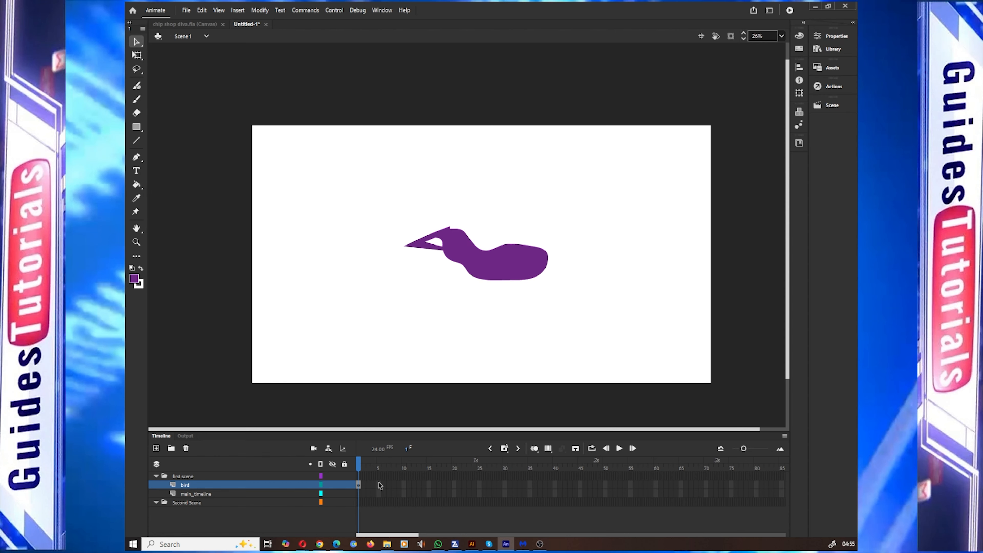
Convert all the bird artwork on frame 1 of the bird layer into a Movie Clip symbol named "bird body"
click(357, 484)
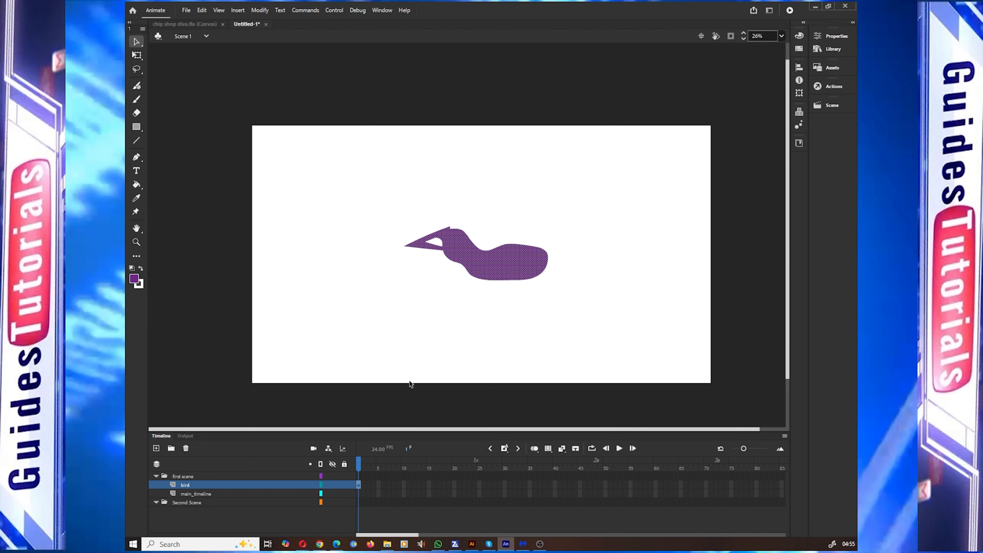
right_click(478, 263)
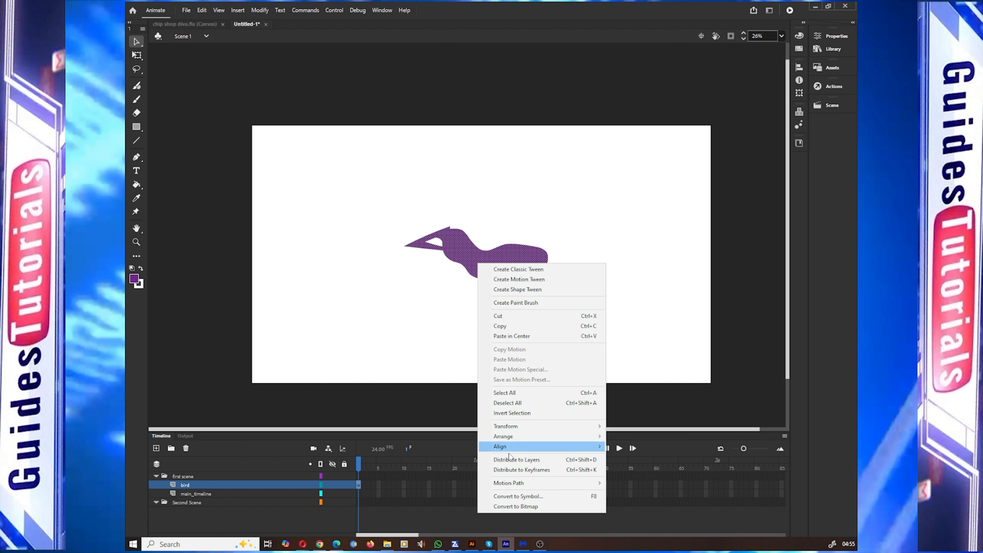
click(513, 497)
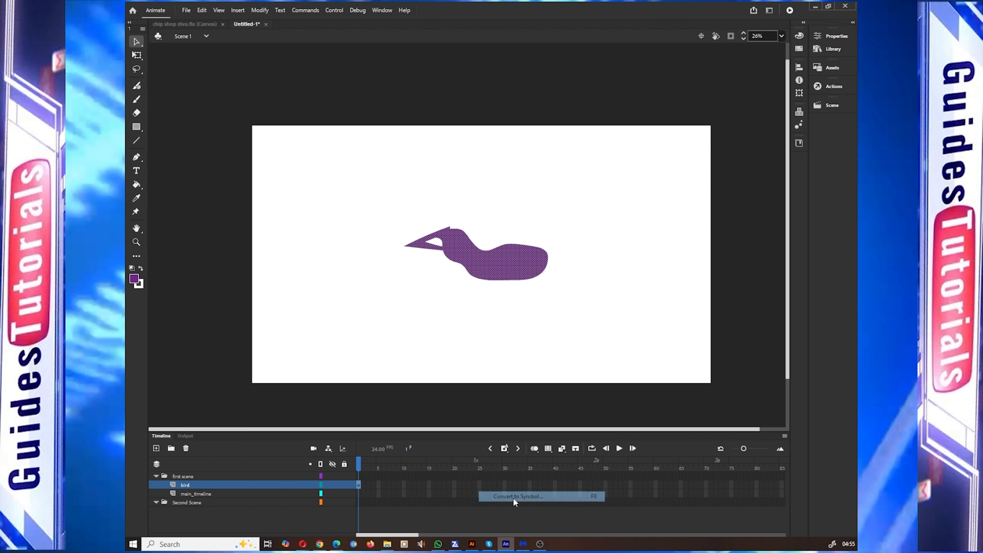
text(bird bo)
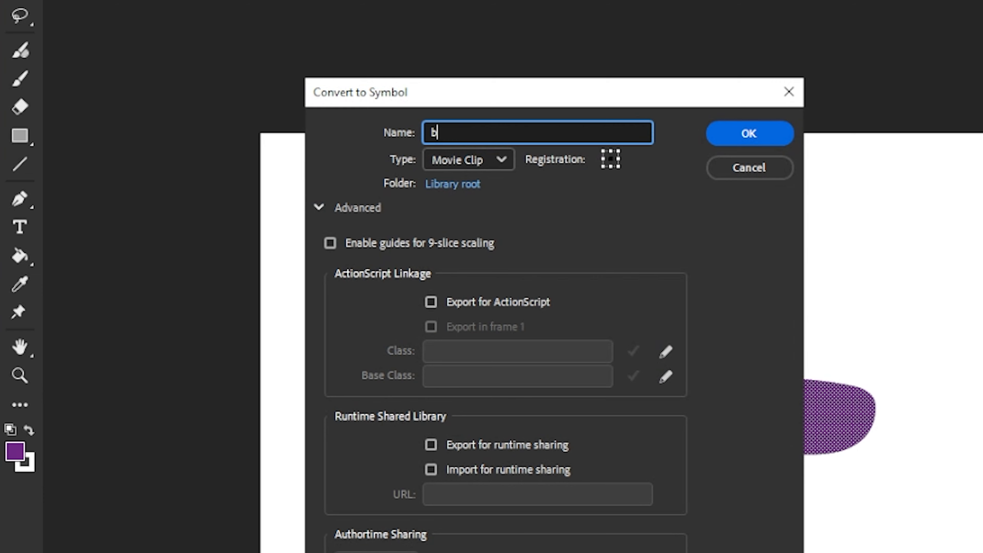
text(dy)
key(Return)
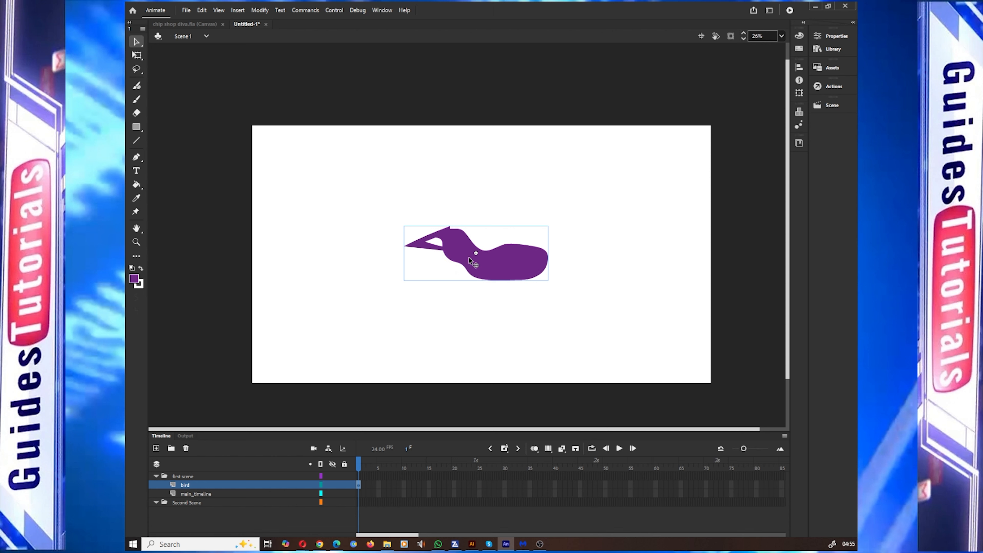
Open the bird body symbol for editing, return to Scene 1 and reopen the symbol
double_click(465, 249)
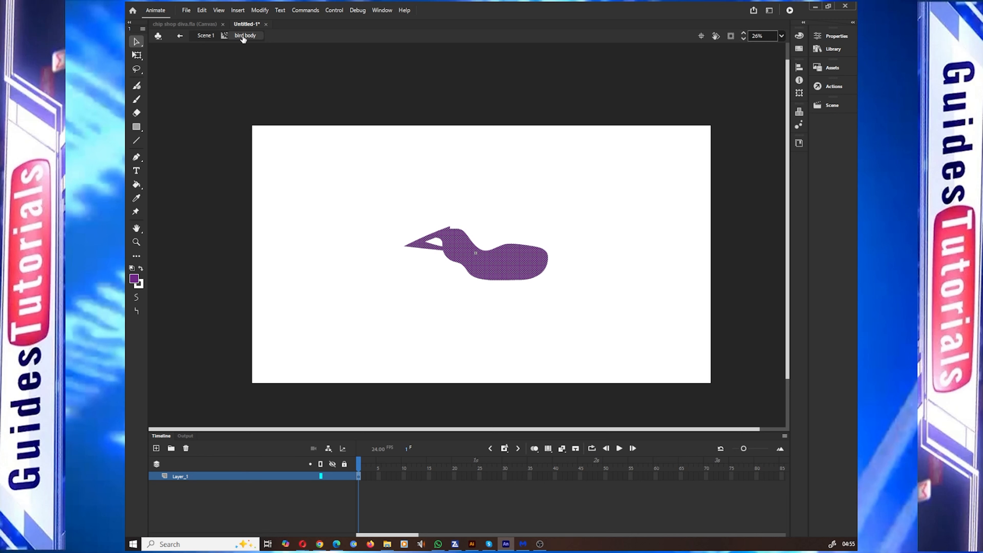
click(179, 35)
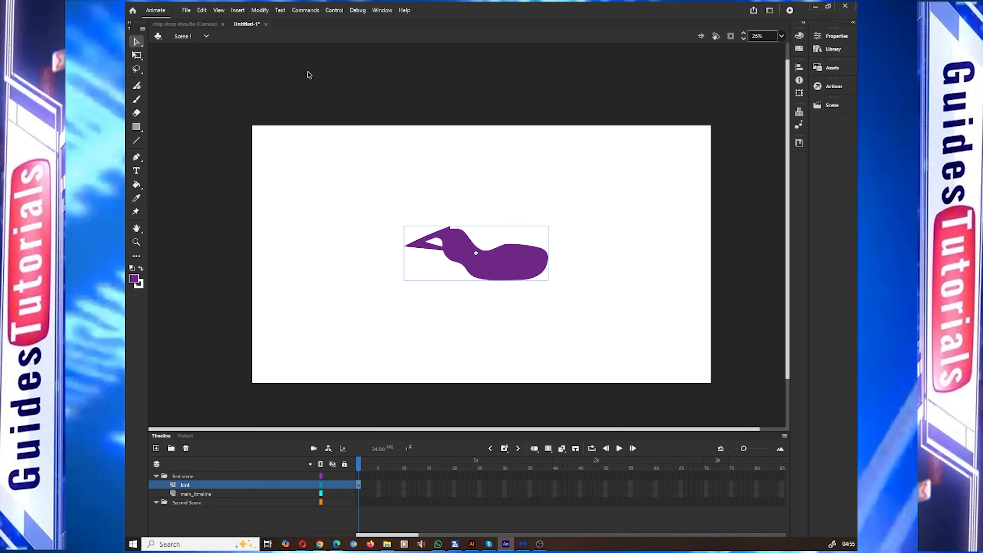
double_click(517, 260)
Brush a green wing outline hanging from the bird's body on the wings layer above the body layer
key(b)
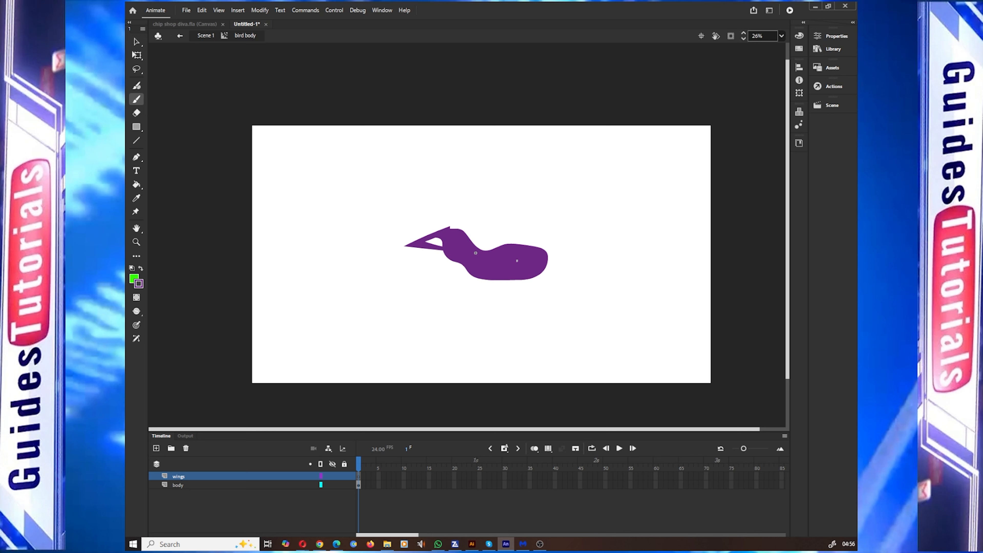
mouse_move(517, 261)
mouse_down()
mouse_move(532, 299)
mouse_move(511, 312)
mouse_move(500, 284)
mouse_move(507, 264)
mouse_move(527, 263)
mouse_up()
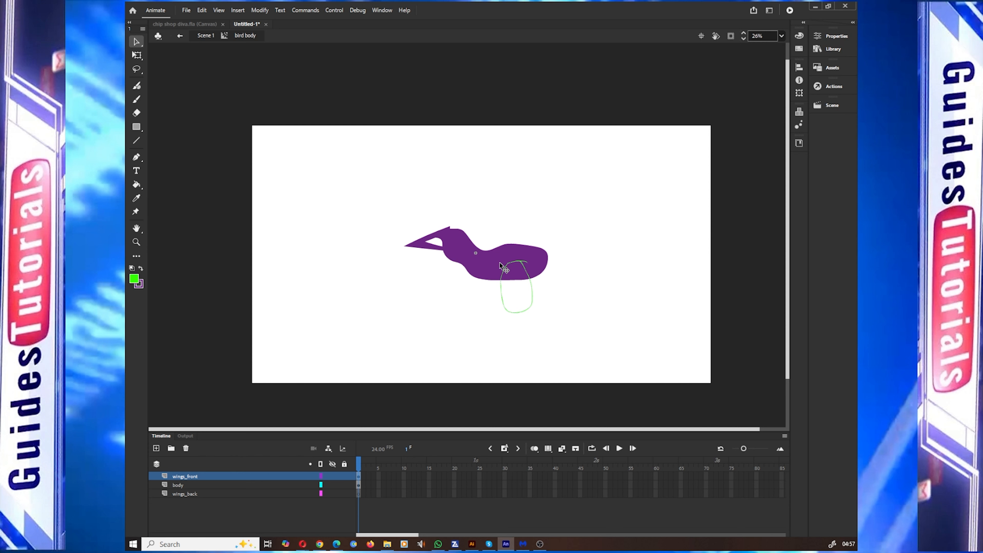
Convert the green wing outline into a Movie Clip symbol named "wings front"
right_click(522, 310)
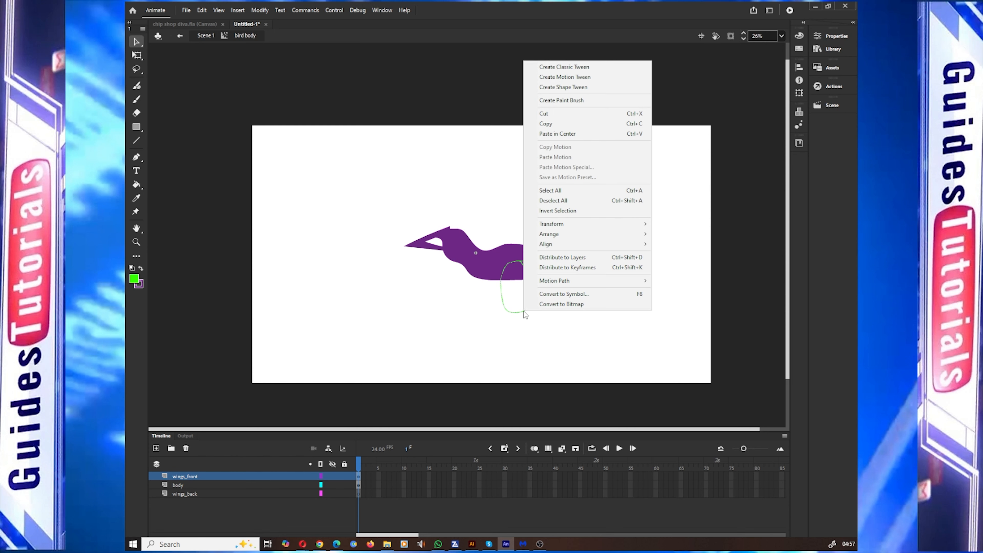
click(551, 296)
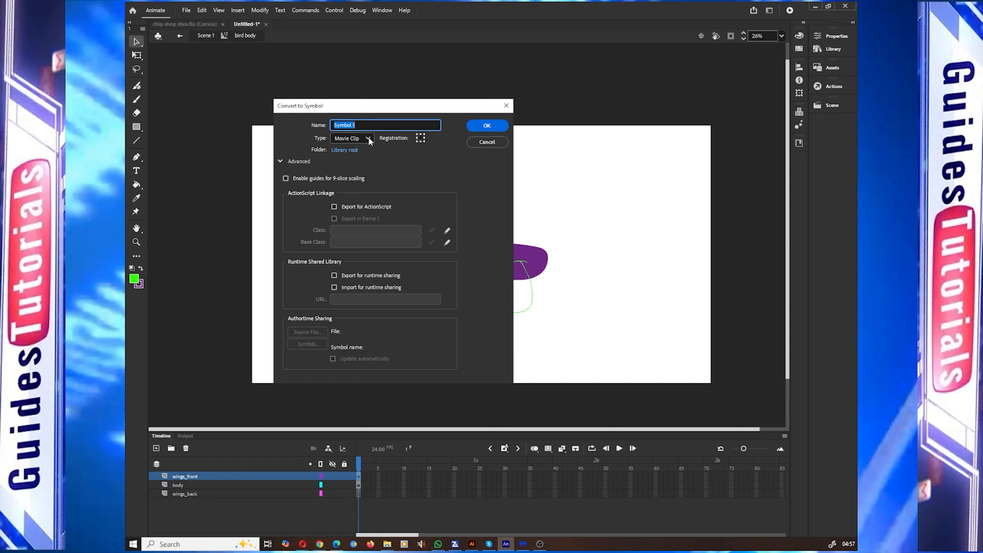
text(wings)
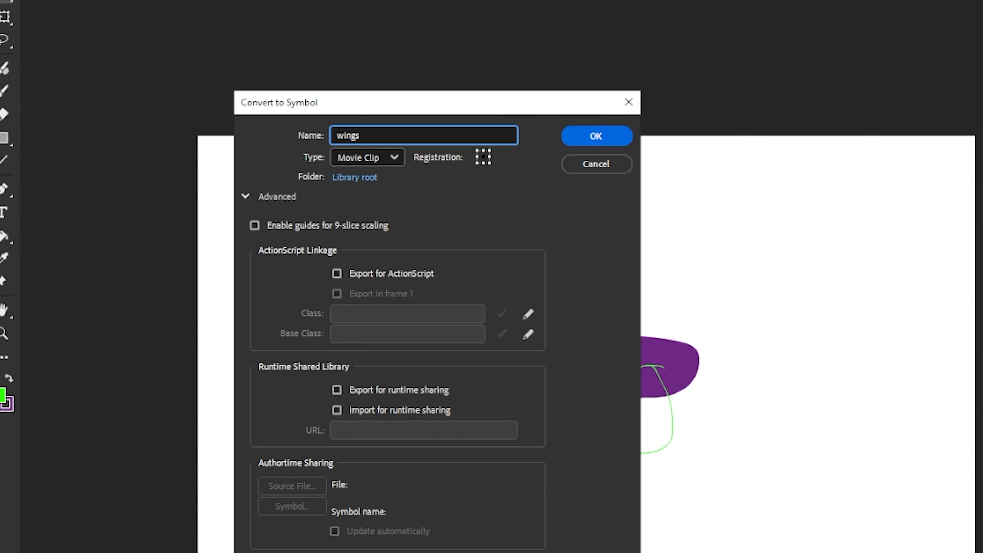
text( front)
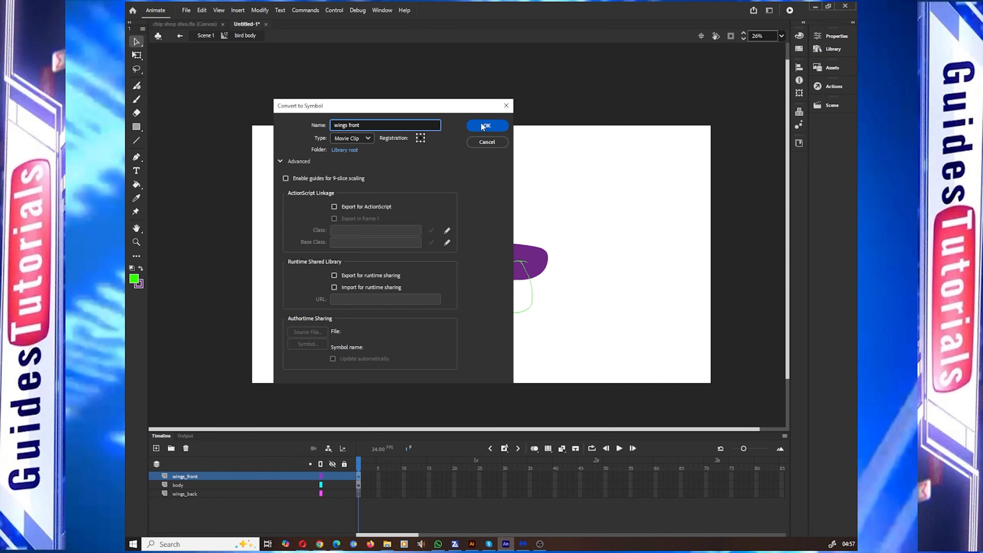
key(Return)
Inside the wings front symbol, insert a blank keyframe at frame 2 of Layer_1 and turn on onion skinning
double_click(658, 440)
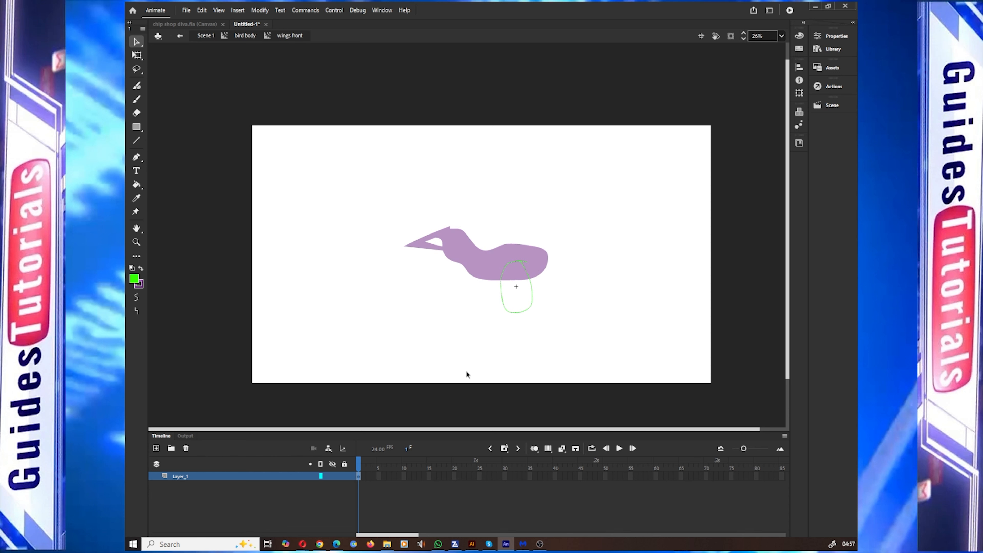
click(359, 464)
drag(743, 449, 769, 449)
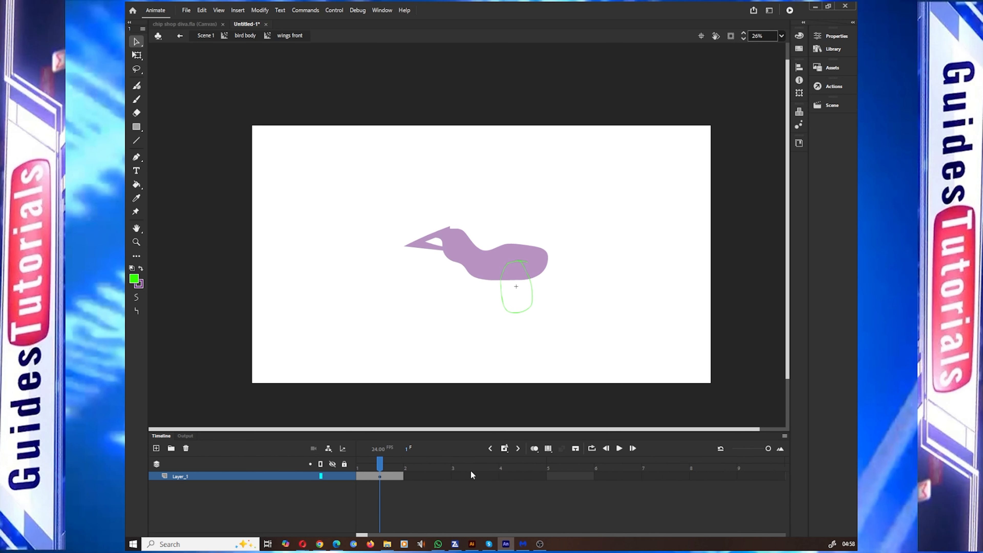
click(137, 100)
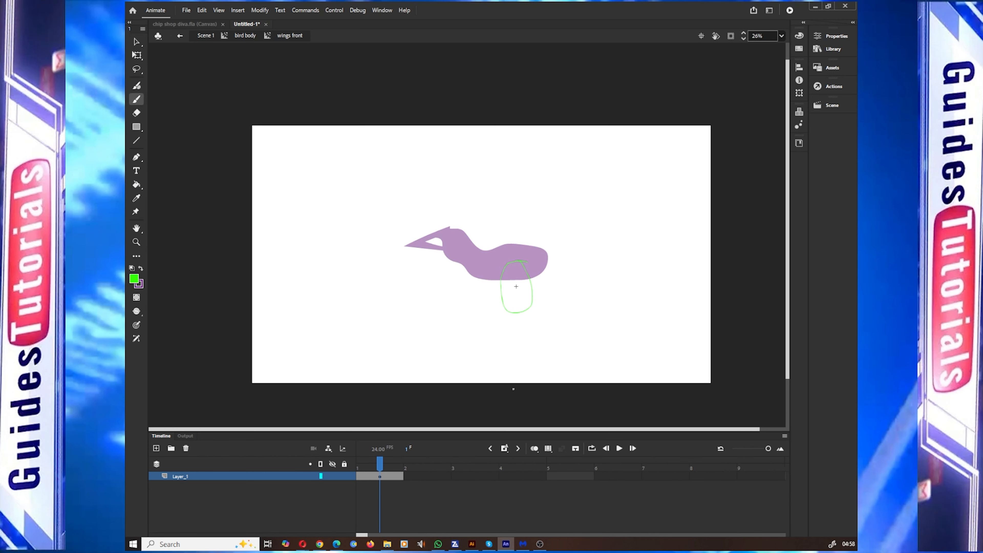
right_click(429, 474)
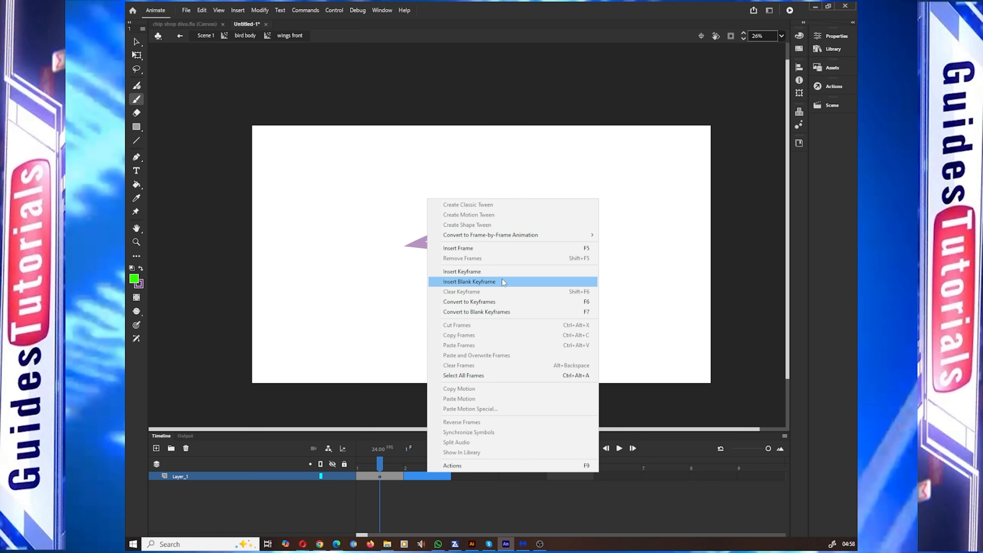
click(494, 306)
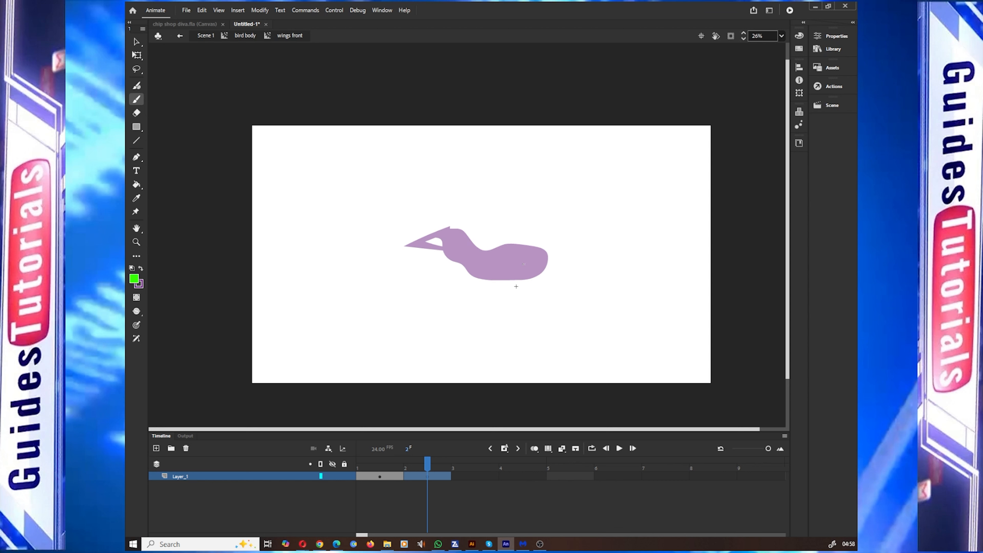
click(535, 449)
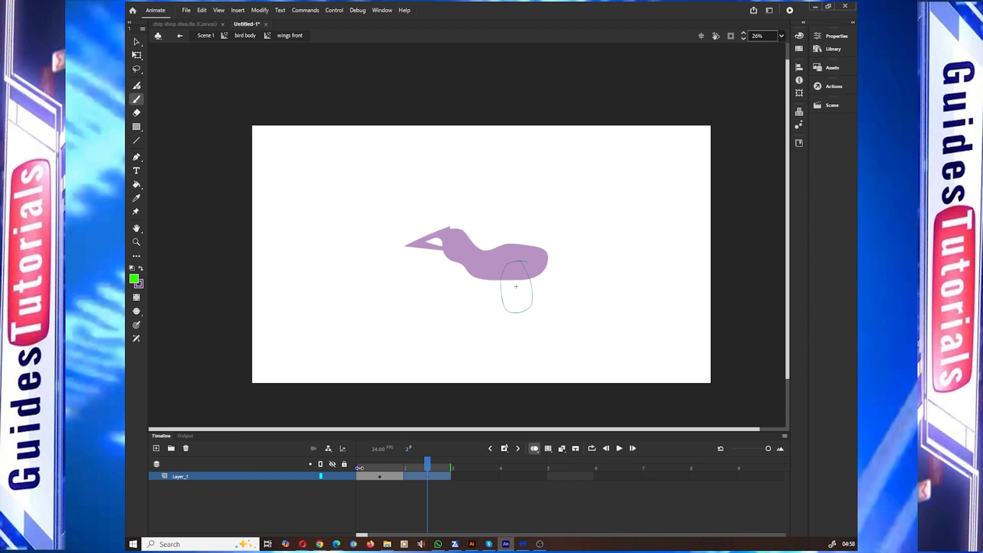
Brush a wing outline swung toward the head on frame 2, and one further forward on a new blank keyframe at frame 3
mouse_move(356, 467)
mouse_down()
mouse_move(406, 469)
mouse_move(365, 476)
mouse_up()
drag(480, 277, 513, 265)
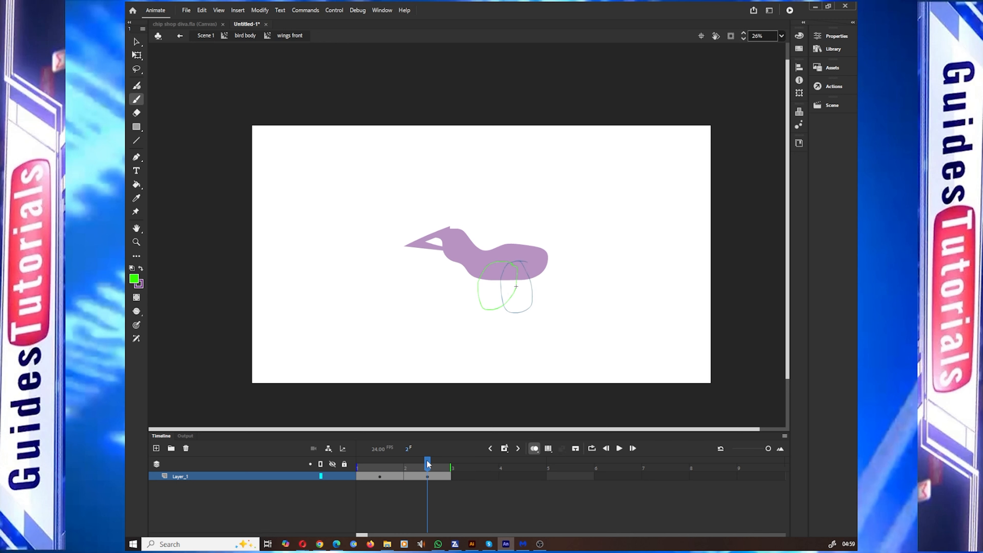
right_click(466, 476)
click(488, 284)
drag(405, 468, 370, 469)
drag(509, 263, 511, 271)
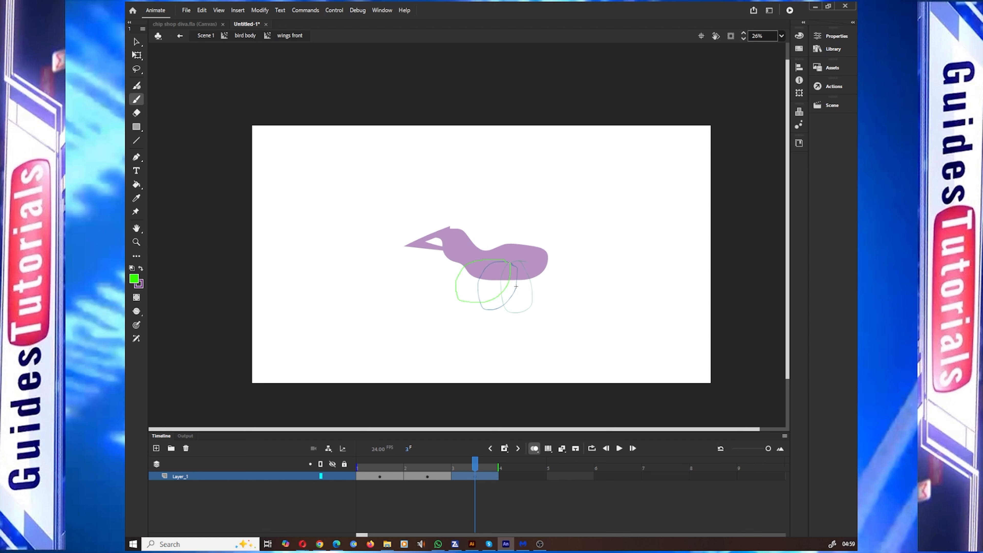
Insert a blank keyframe at frame 4 and brush a wing outline slanting back toward the tail, using the earlier poses as onion-skin guides
right_click(517, 478)
click(550, 305)
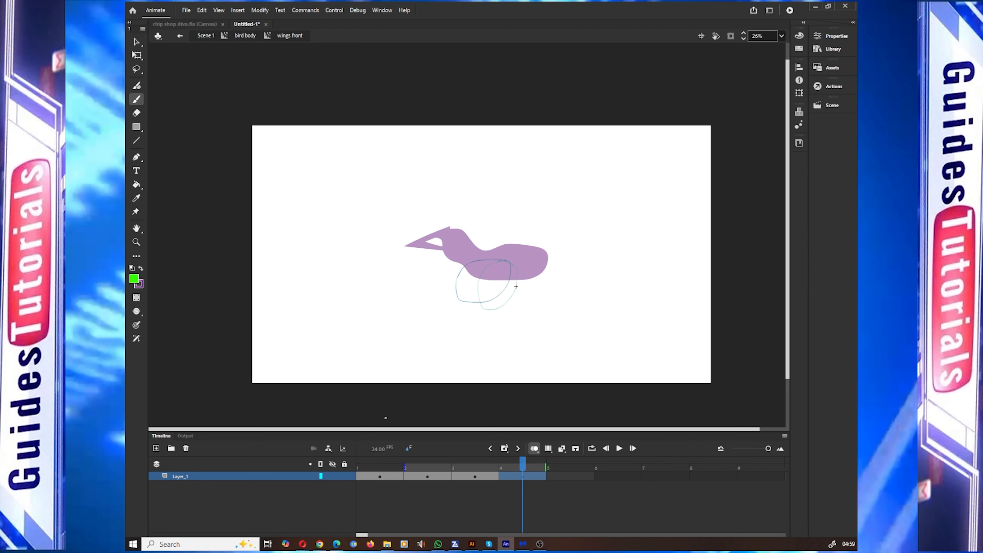
drag(406, 468, 368, 469)
mouse_move(525, 261)
mouse_down()
mouse_move(552, 305)
mouse_move(527, 261)
mouse_up()
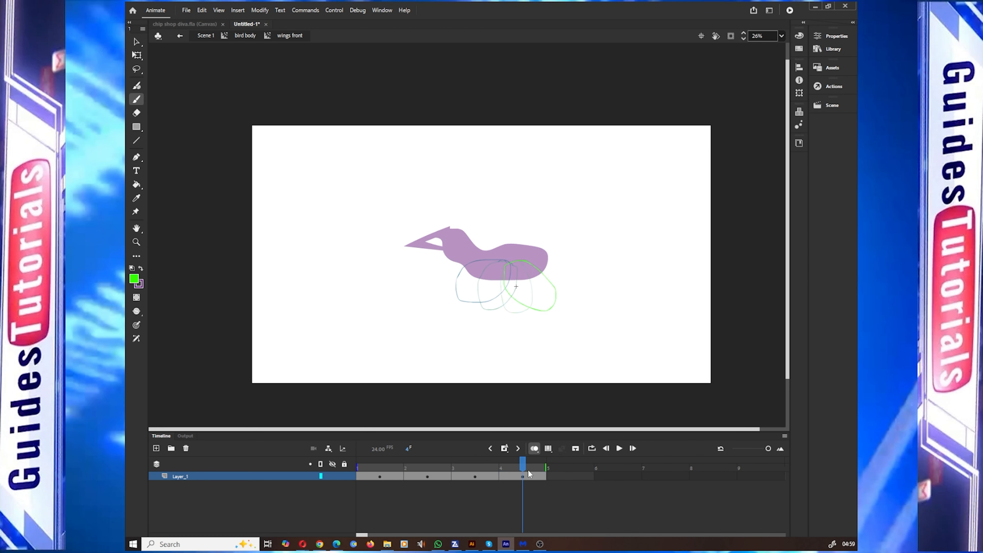
Turn on looping over frames 1 to 4, turn off onion skinning and play the wing animation
click(592, 448)
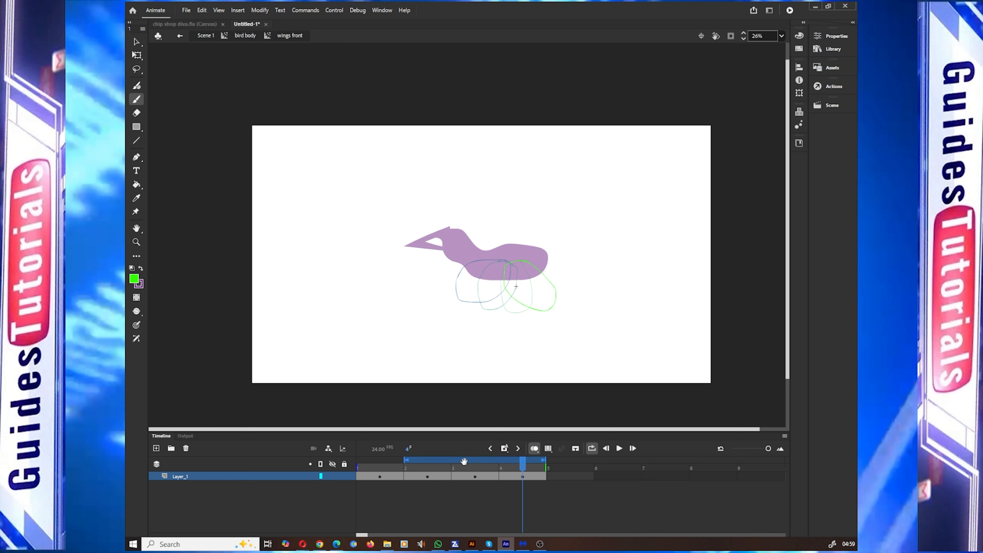
drag(460, 458, 385, 458)
click(536, 449)
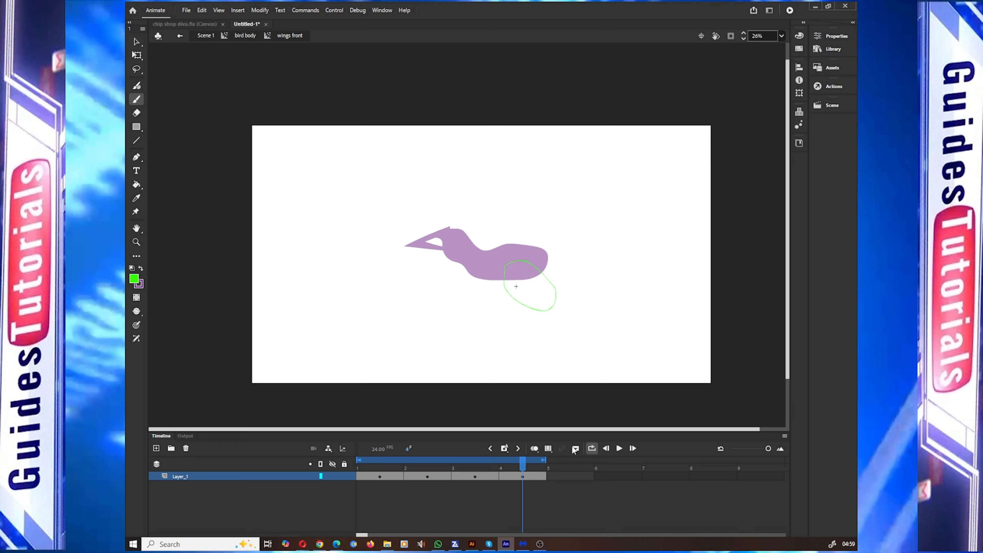
click(619, 448)
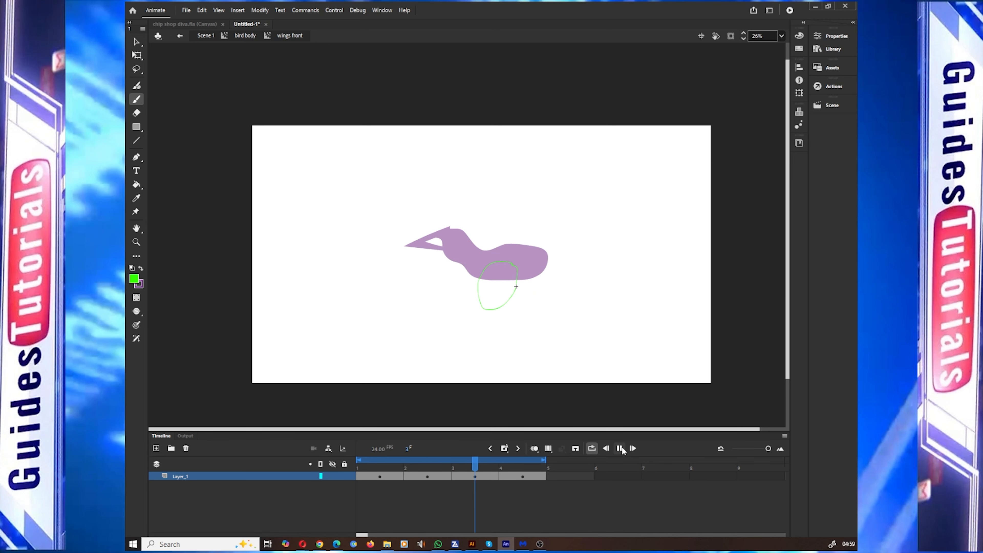
click(620, 449)
Insert frames after each wing keyframe on Layer_1 so that every pose is held for four frames
right_click(393, 477)
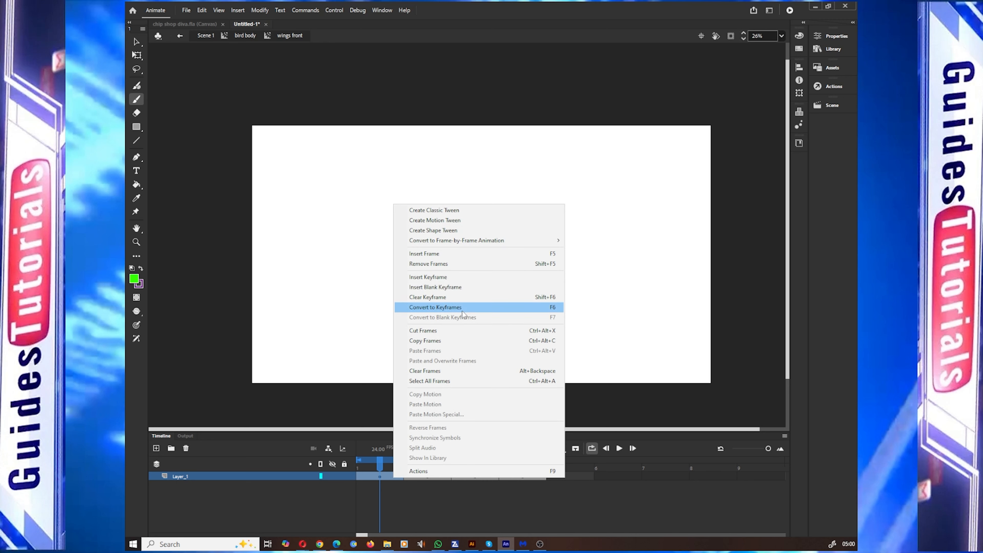
click(490, 253)
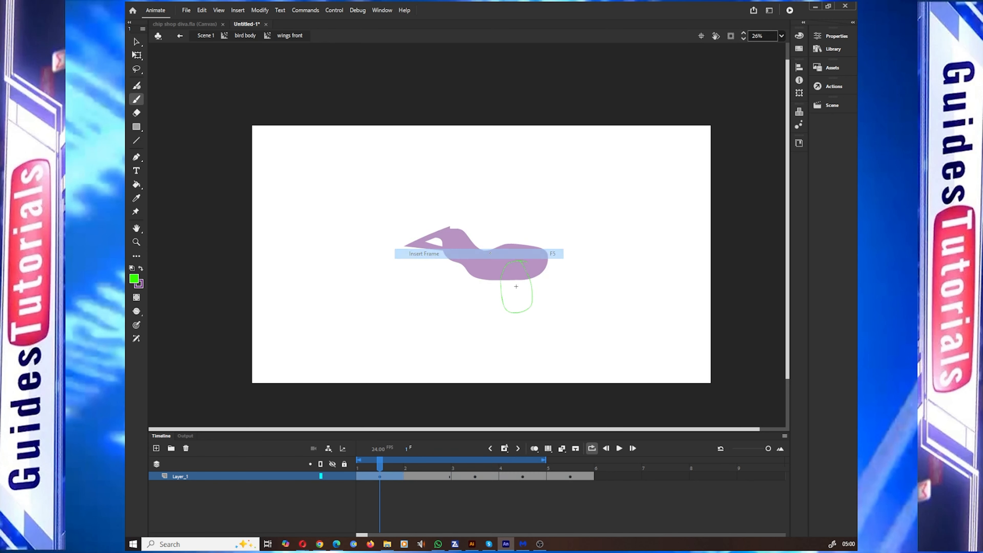
click(417, 474)
key(F5)
key(F5)
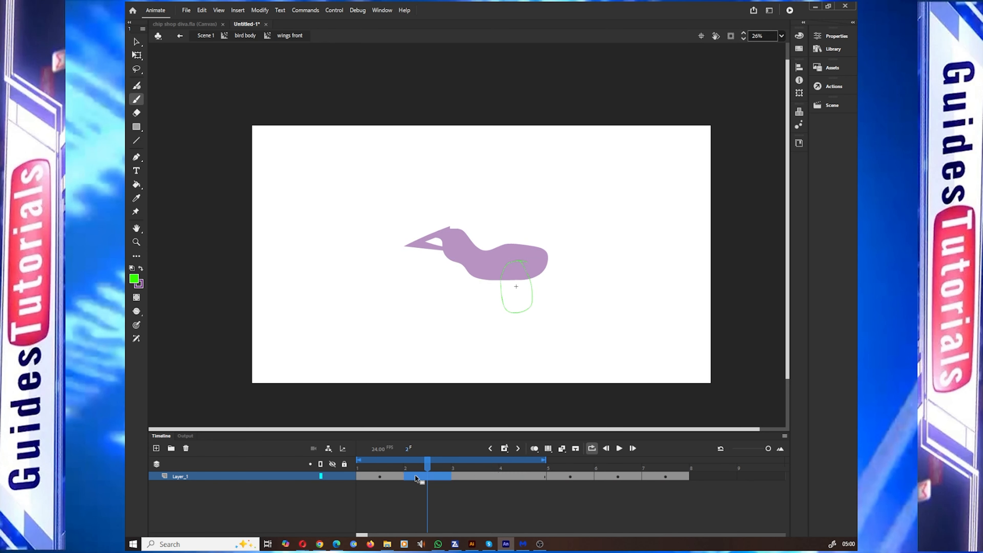
click(559, 476)
key(F5)
key(F5)
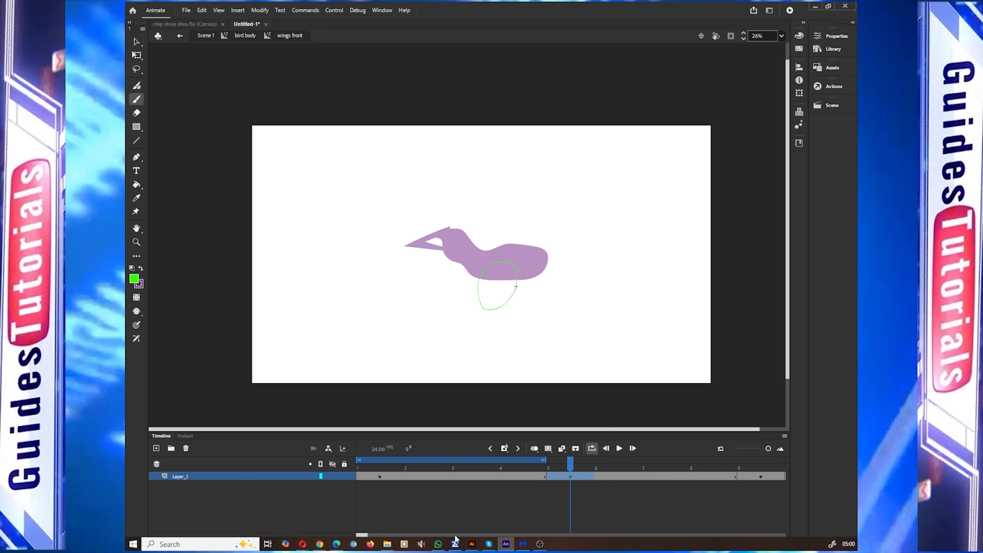
drag(363, 535, 368, 537)
click(571, 466)
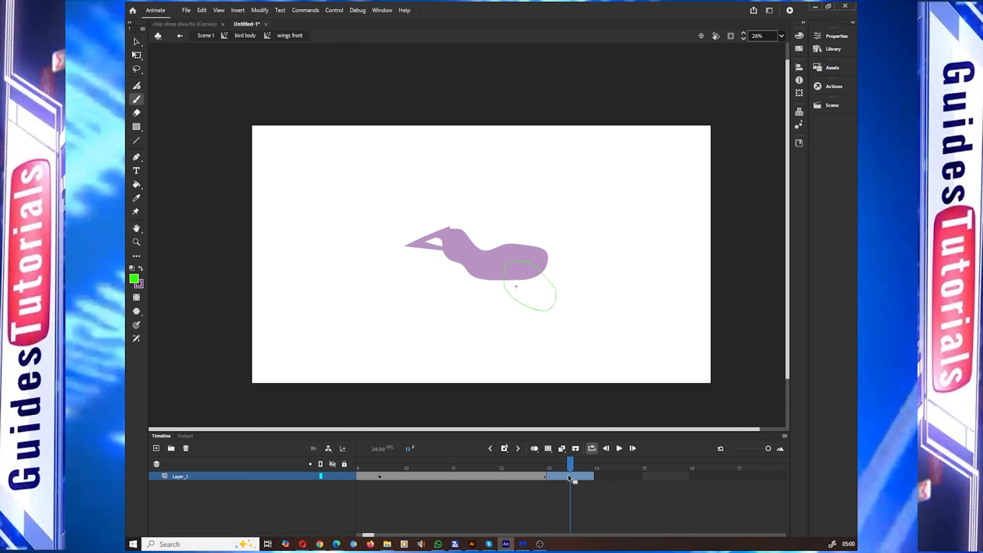
Zoom out the timeline, extend the loop range to frame 16 and play the slowed wing animation
mouse_move(768, 449)
mouse_down()
mouse_move(734, 450)
mouse_move(755, 450)
mouse_up()
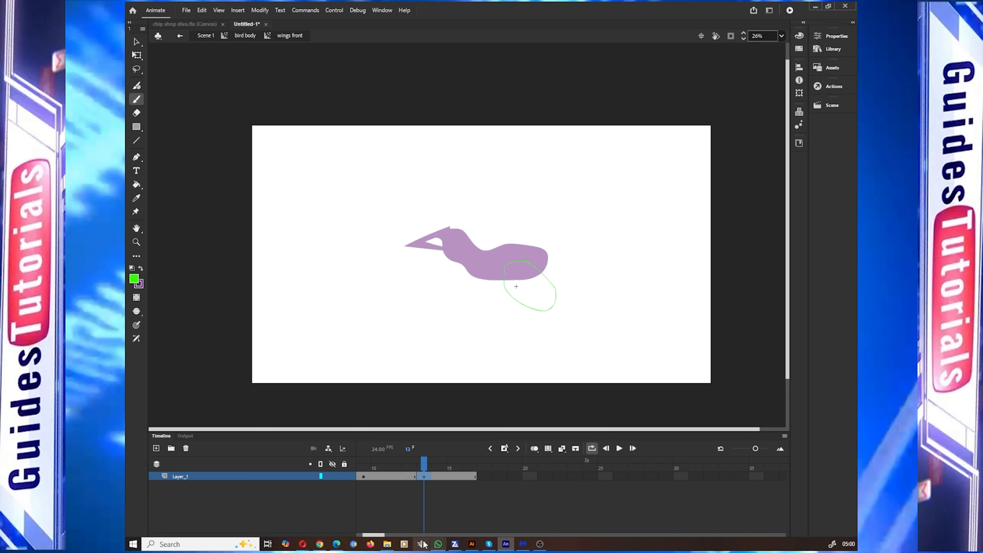
drag(379, 535, 365, 538)
drag(424, 463, 596, 460)
click(619, 448)
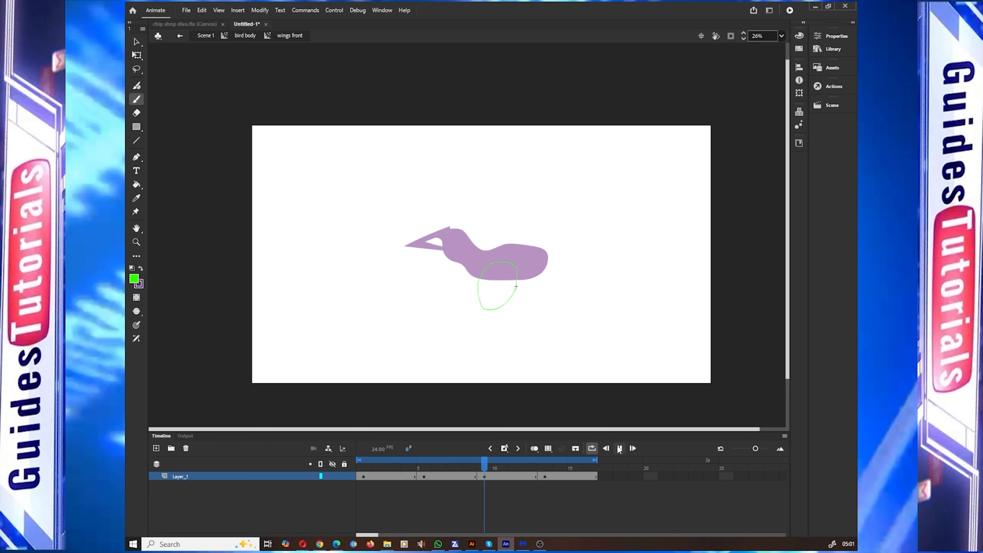
Remove one frame from each of the four wing poses so that every pose lasts three frames
right_click(414, 475)
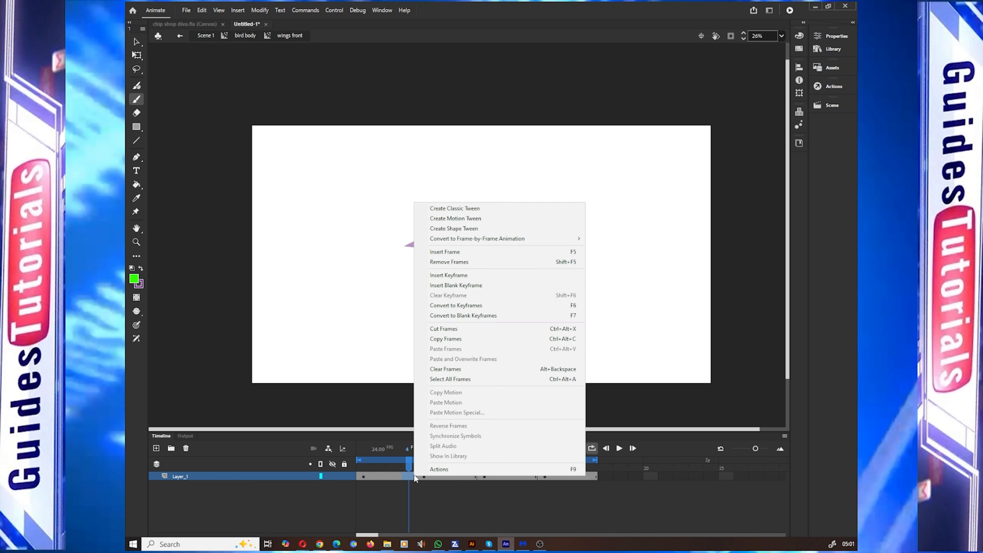
click(493, 272)
right_click(455, 476)
click(527, 262)
right_click(504, 476)
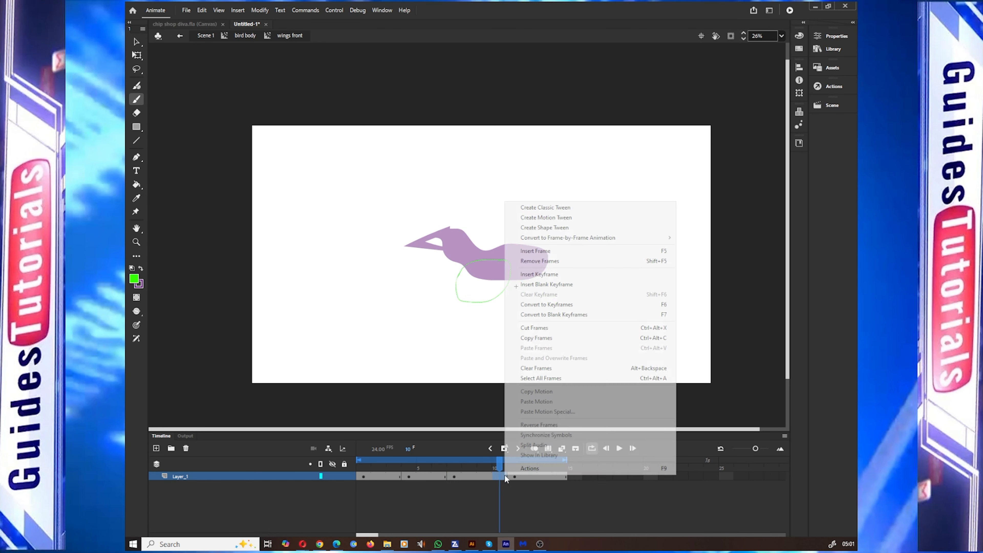
click(568, 261)
right_click(550, 475)
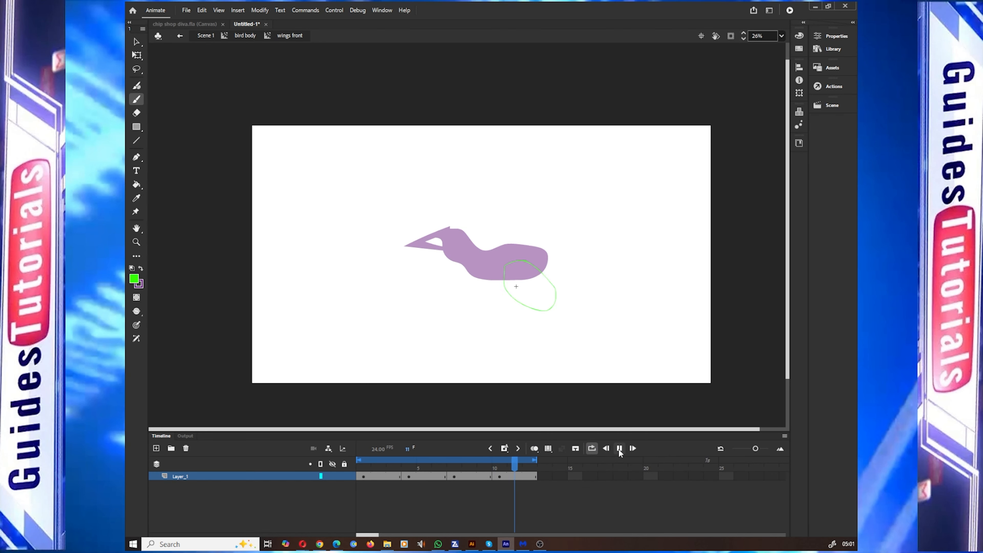
Remove another frame from each wing pose so that every pose lasts two frames, and play the loop
right_click(532, 478)
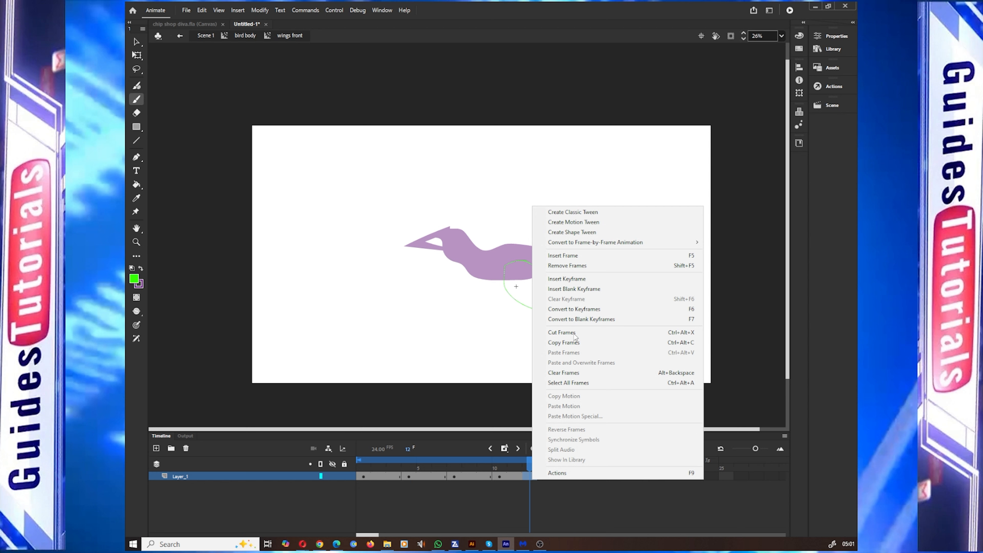
click(516, 475)
right_click(529, 476)
click(575, 273)
right_click(486, 475)
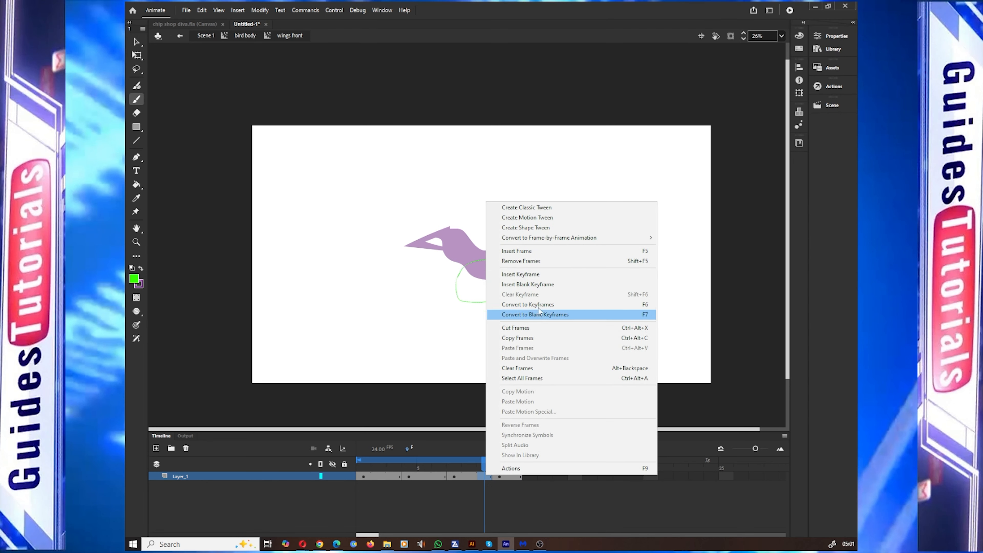
click(532, 260)
right_click(441, 476)
click(516, 261)
right_click(400, 472)
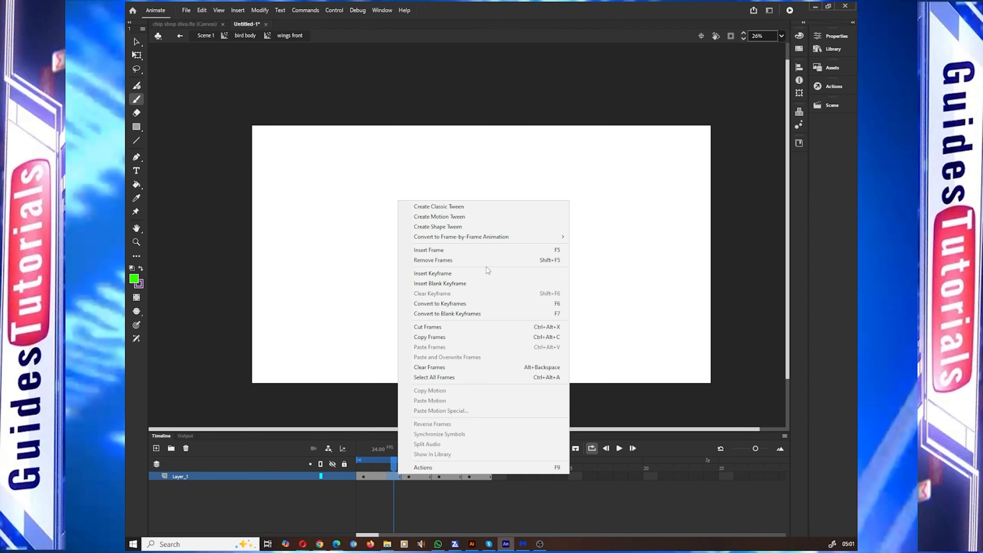
click(445, 262)
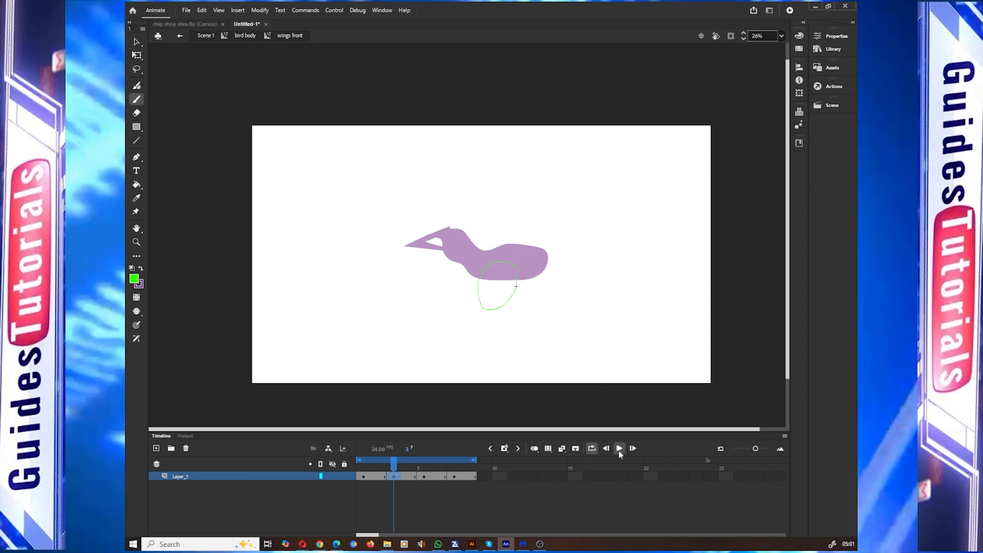
click(619, 448)
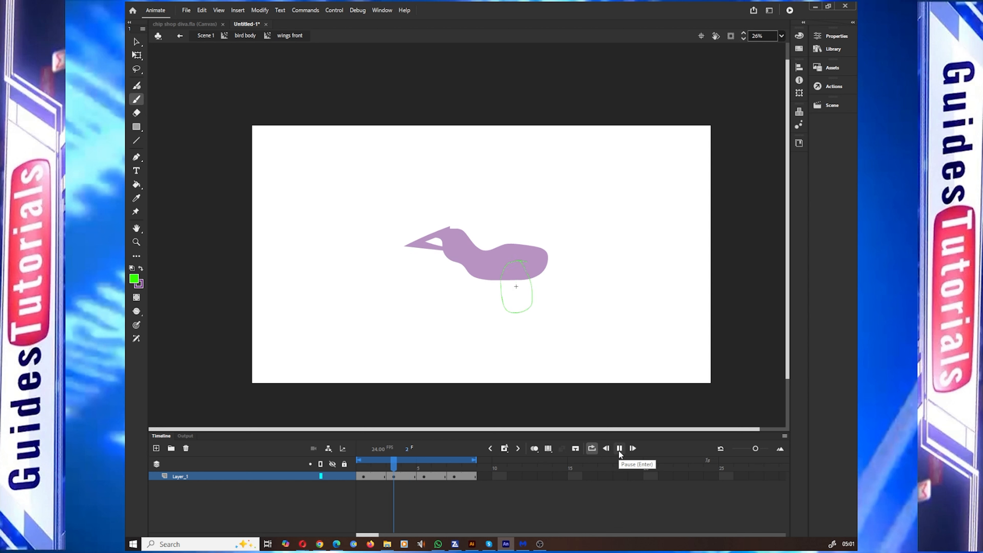
click(619, 449)
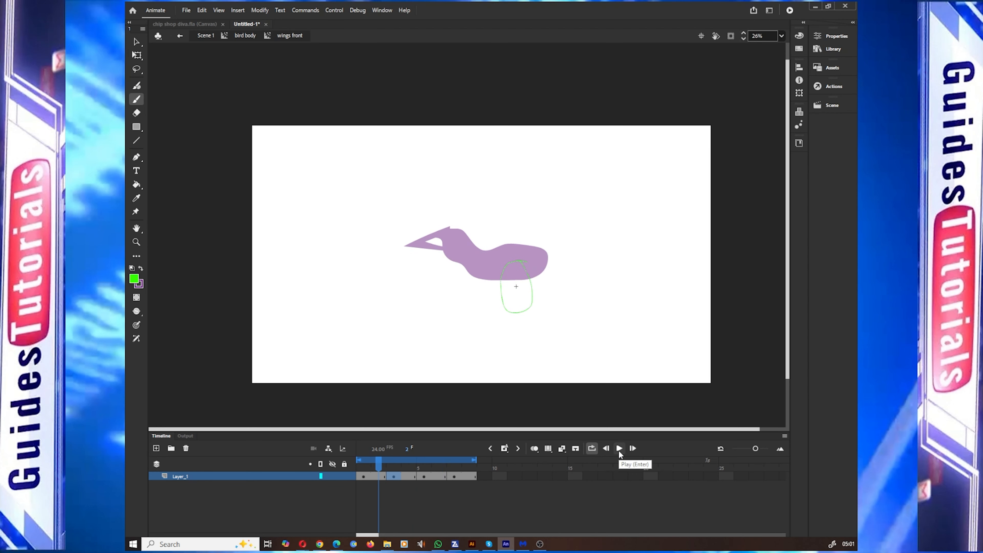
Create a classic tween across frames 1 to 8 of Layer_1 in the wings front symbol
click(363, 476)
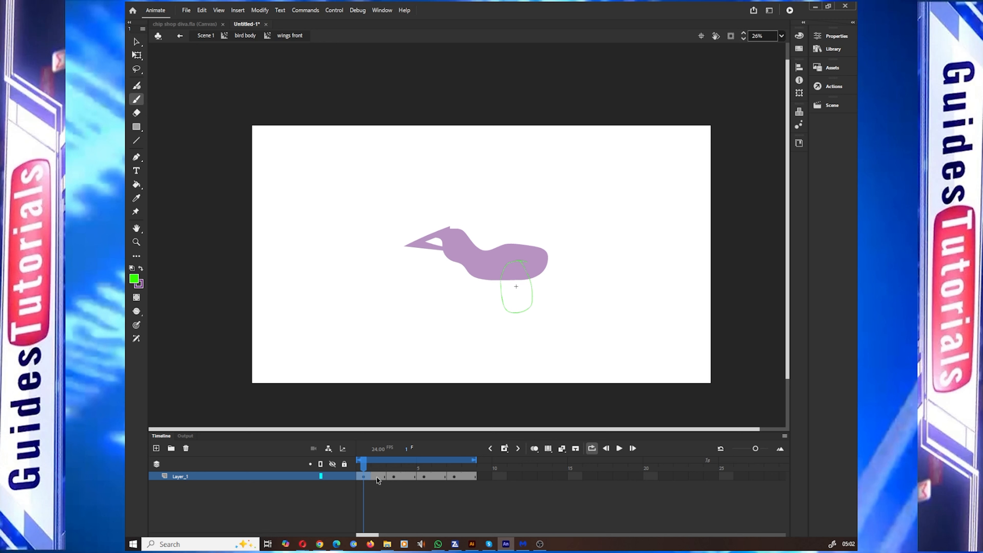
click(376, 477)
click(366, 476)
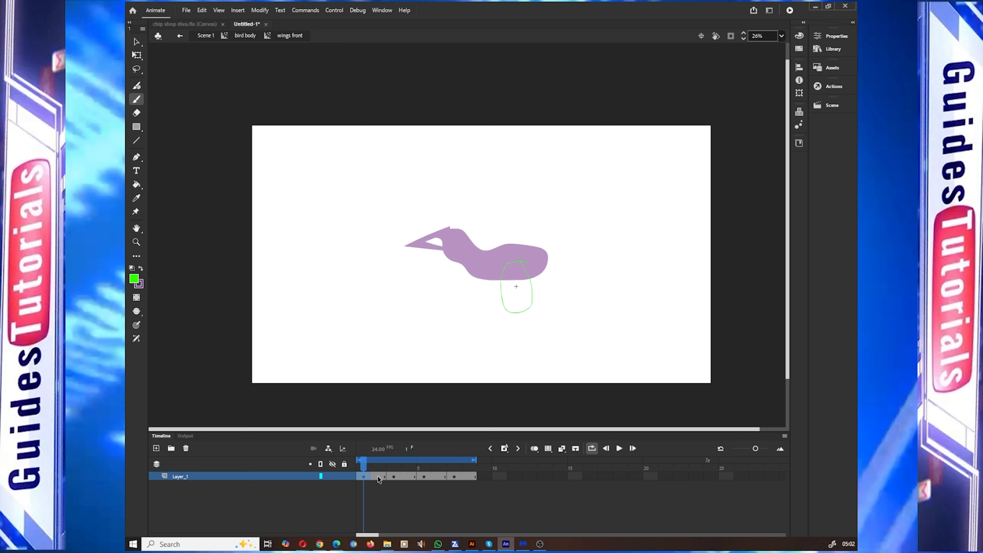
shift+click(472, 477)
right_click(456, 478)
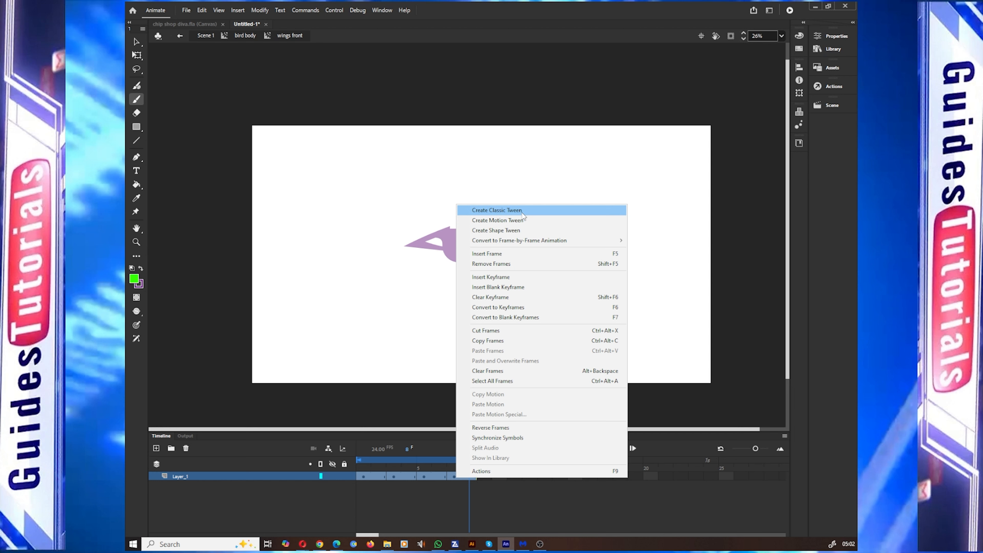
click(539, 211)
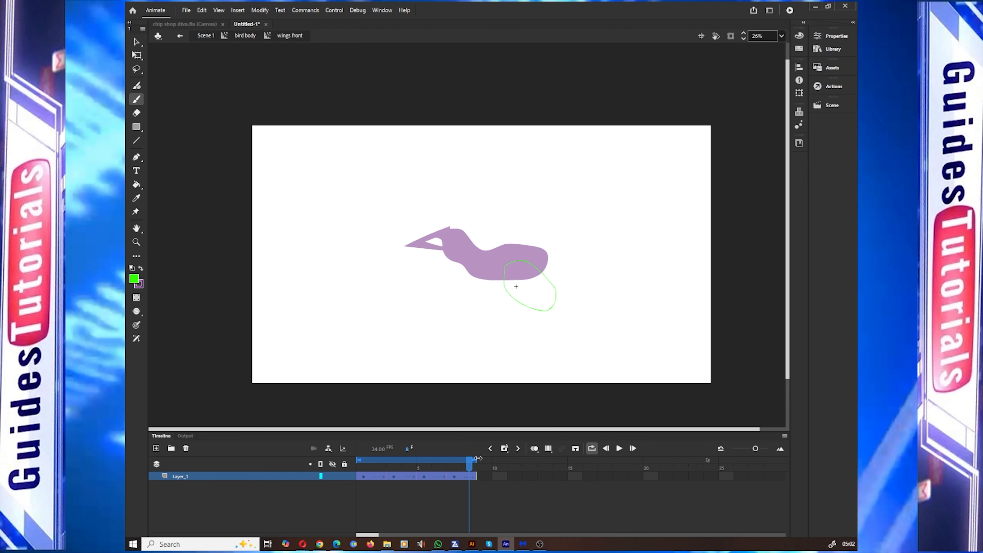
Scrub through the tweened frames and play the loop to review the wing's motion
drag(471, 459, 447, 472)
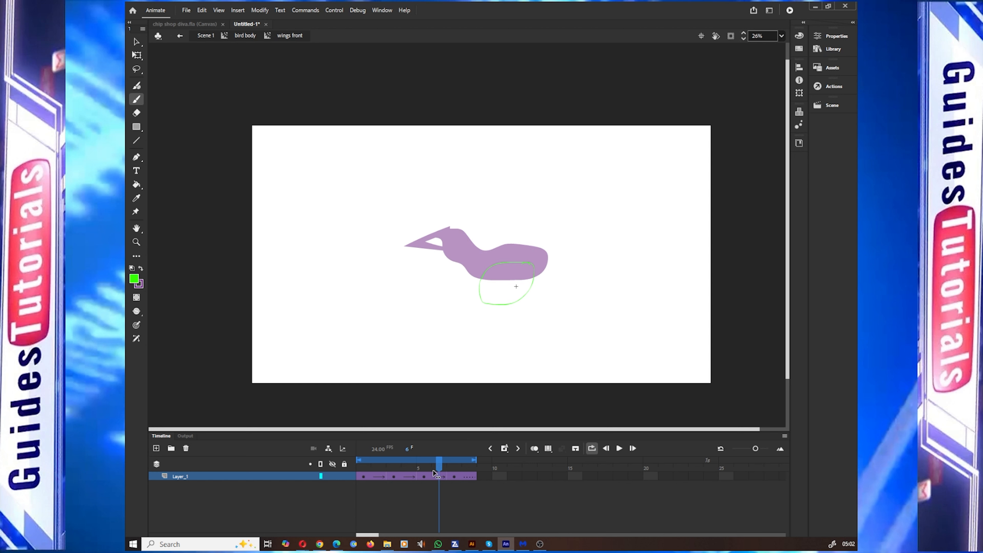
click(436, 474)
mouse_move(439, 471)
mouse_down()
mouse_move(451, 469)
mouse_move(367, 480)
mouse_up()
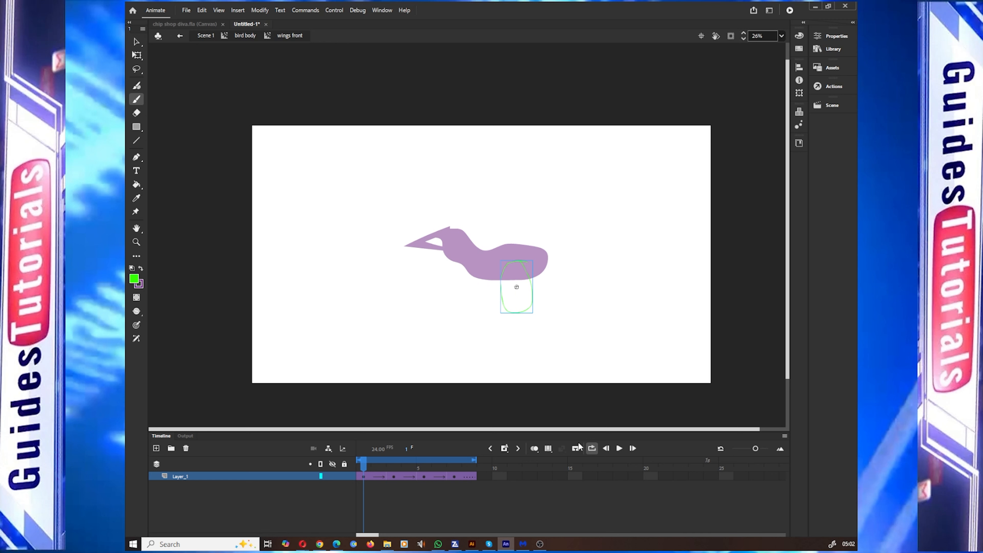
click(620, 449)
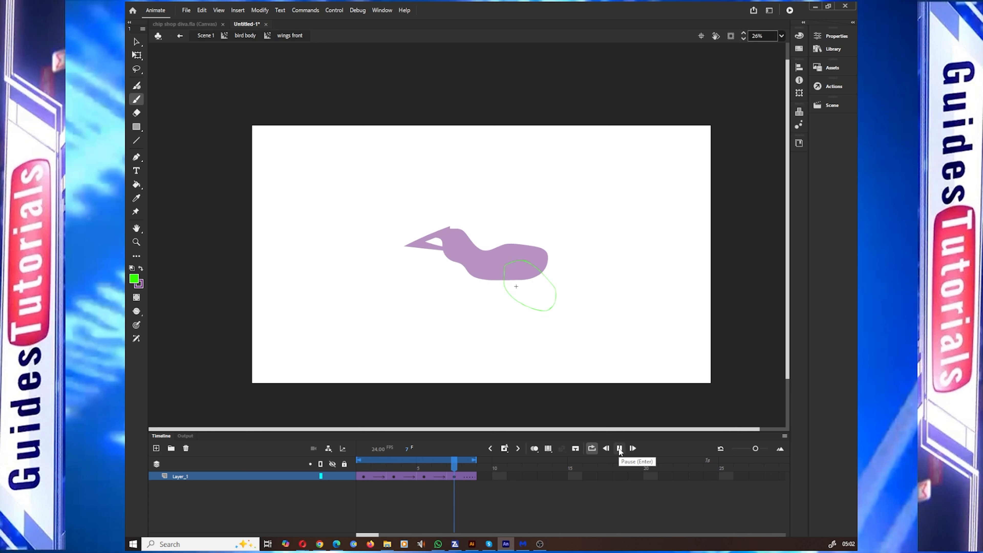
click(619, 448)
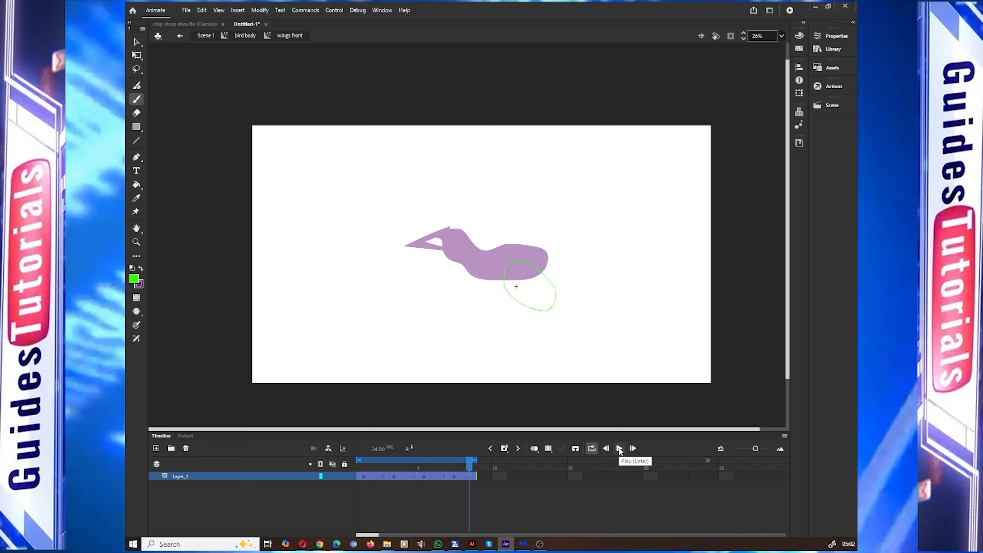
click(619, 448)
click(619, 448)
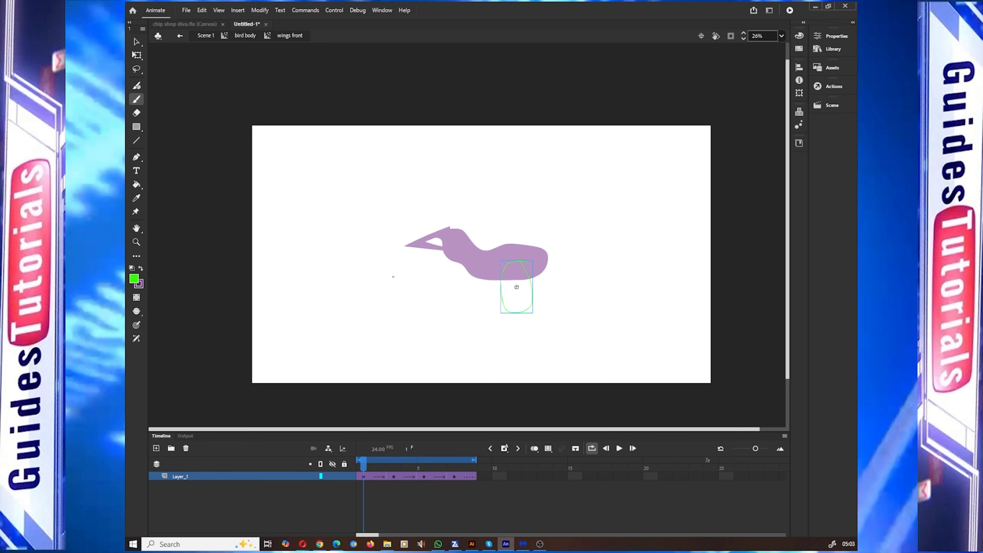
Return to the bird body symbol, extend the wings_front and body layers to frame 9, and set the loop range to frames 1 to 8
click(180, 36)
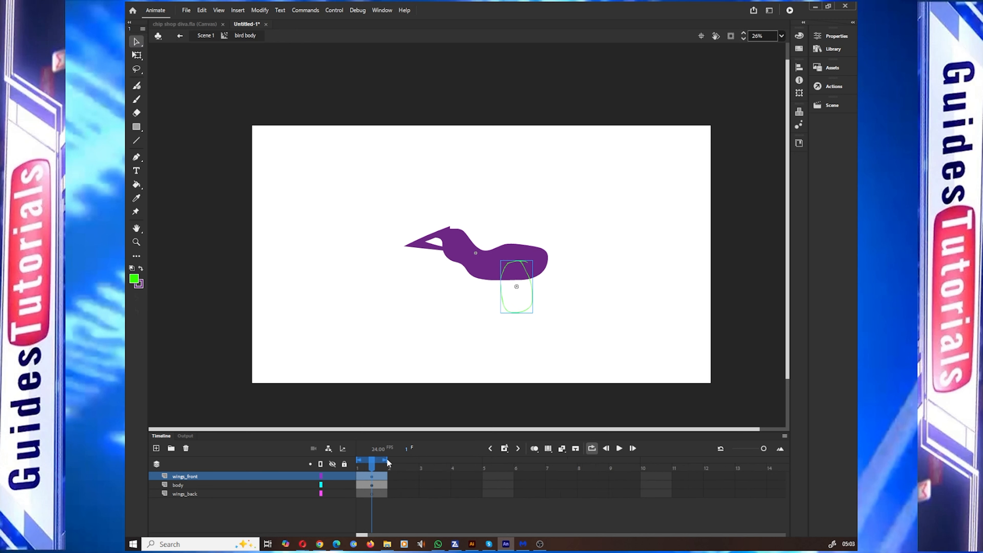
click(399, 477)
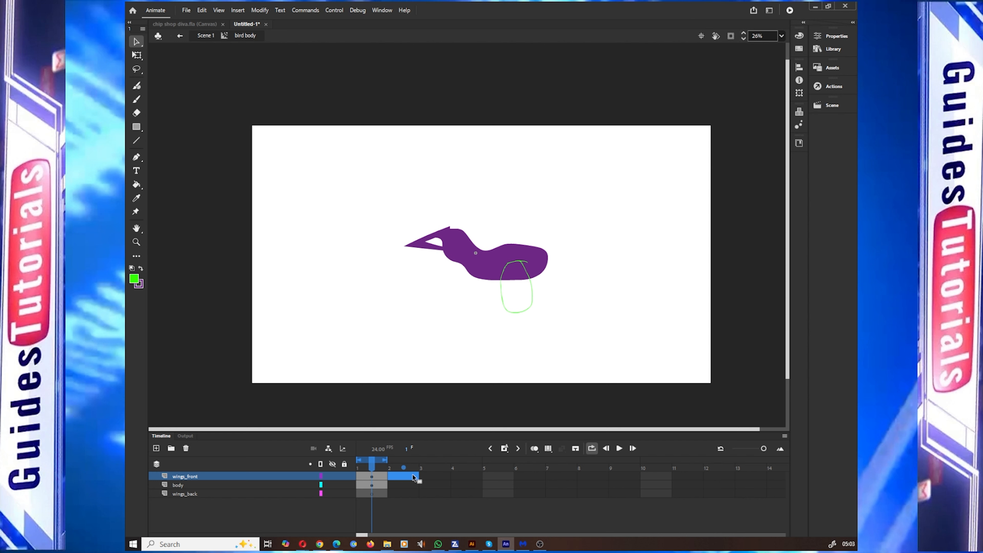
drag(414, 477, 619, 478)
shift+click(617, 484)
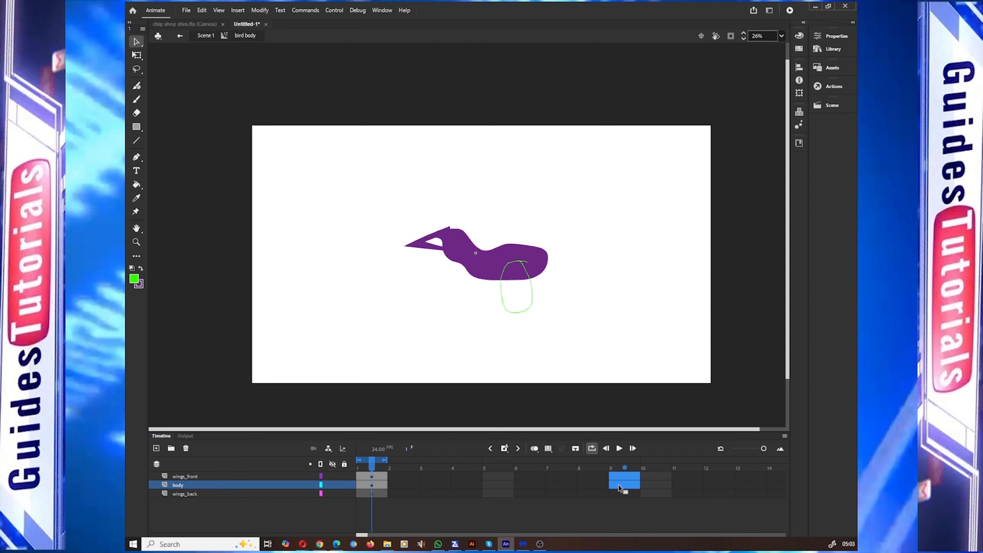
right_click(618, 485)
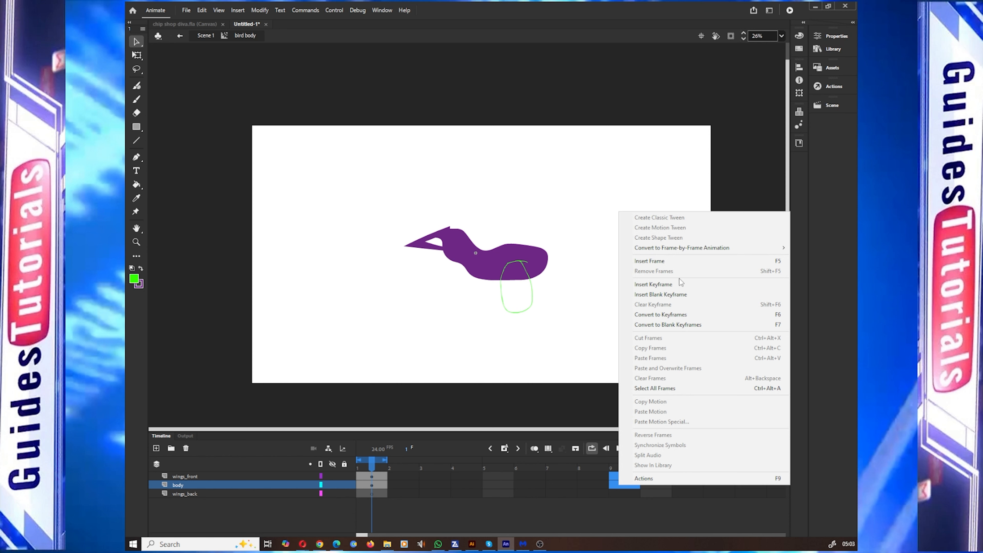
click(685, 262)
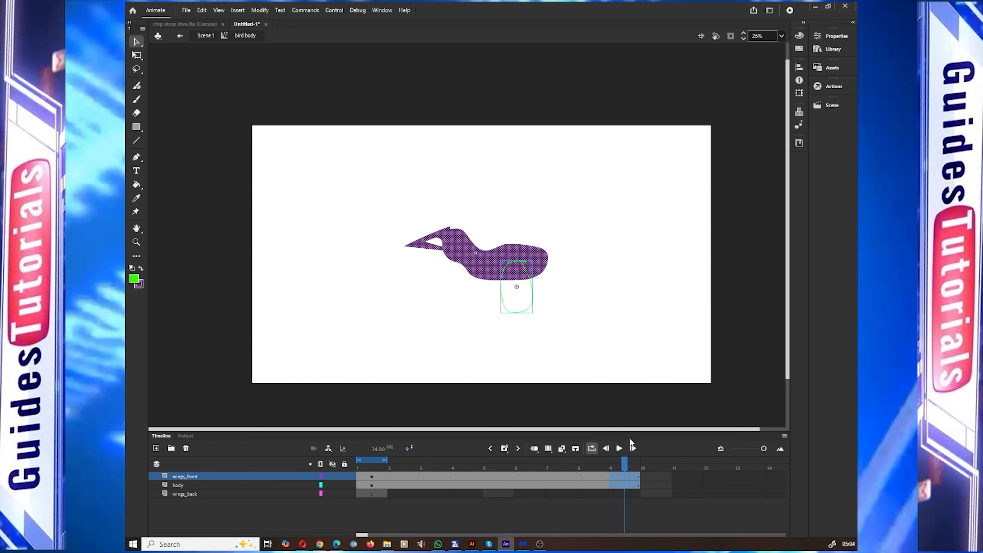
drag(625, 462, 472, 477)
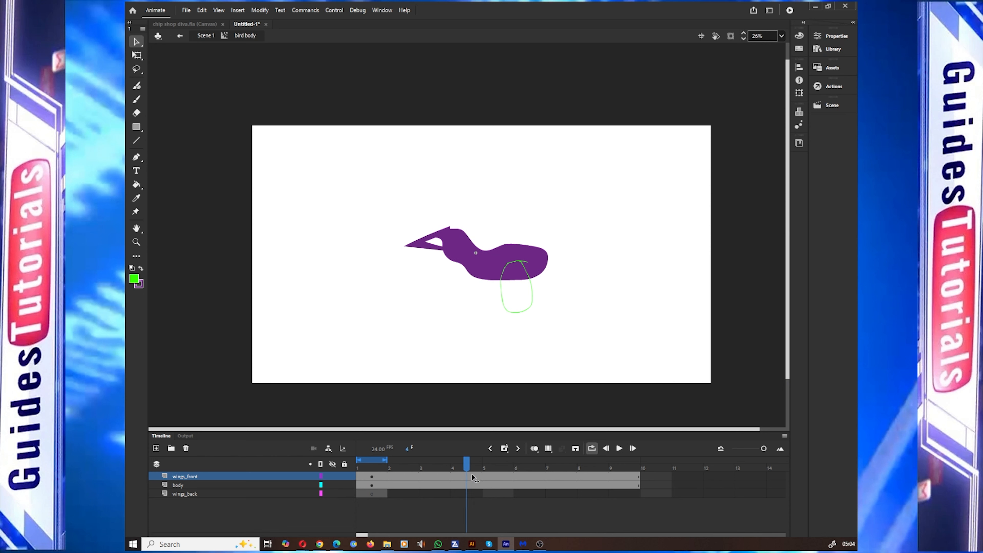
drag(386, 461, 603, 460)
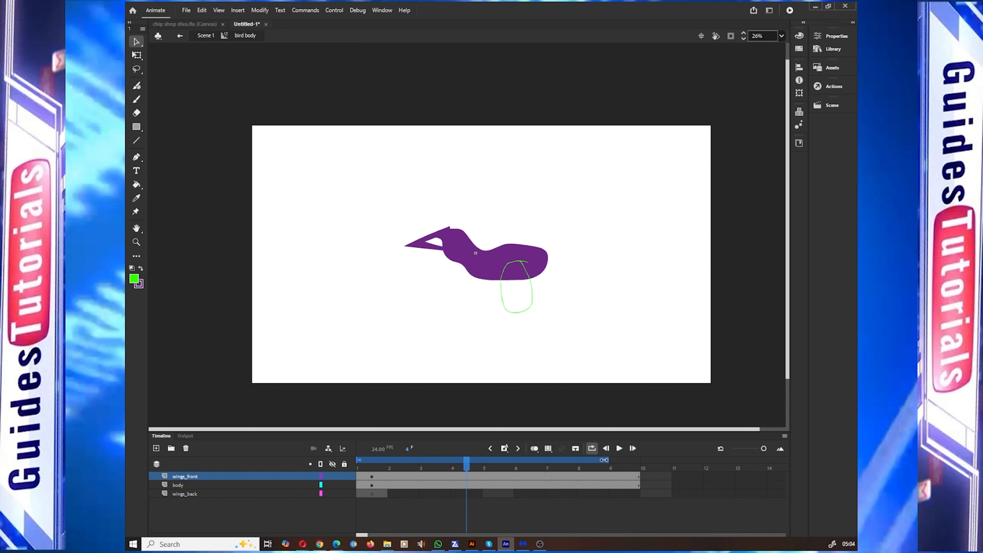
Replace the wing on frame 1 of wings_front with the wings front graphic from the library and play the loop
drag(466, 468, 373, 473)
click(376, 476)
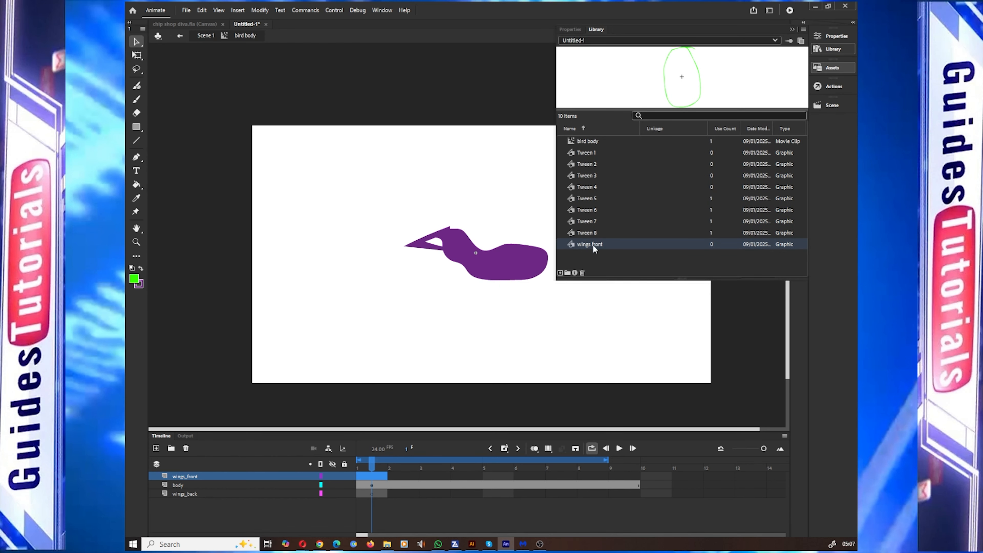
drag(477, 265, 503, 304)
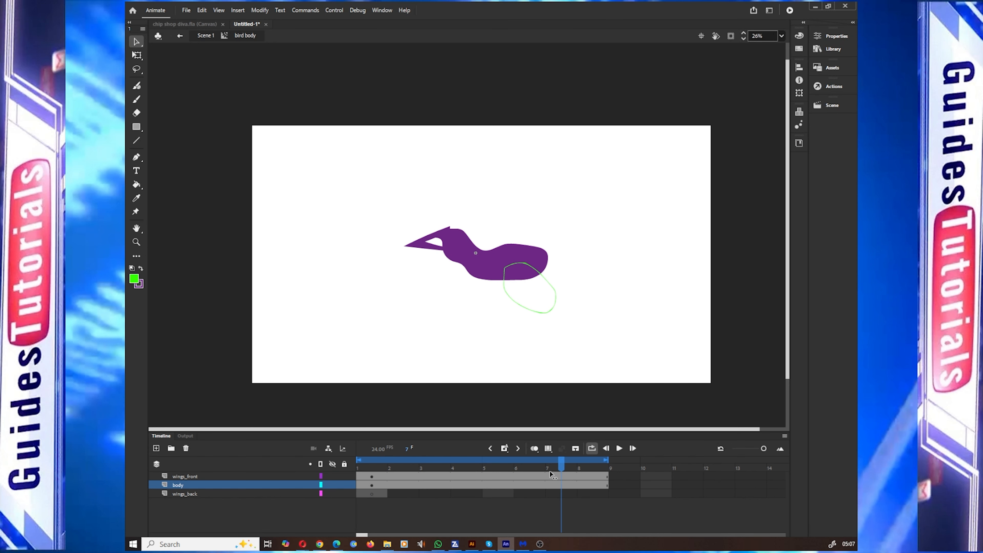
drag(551, 471, 593, 468)
key(Return)
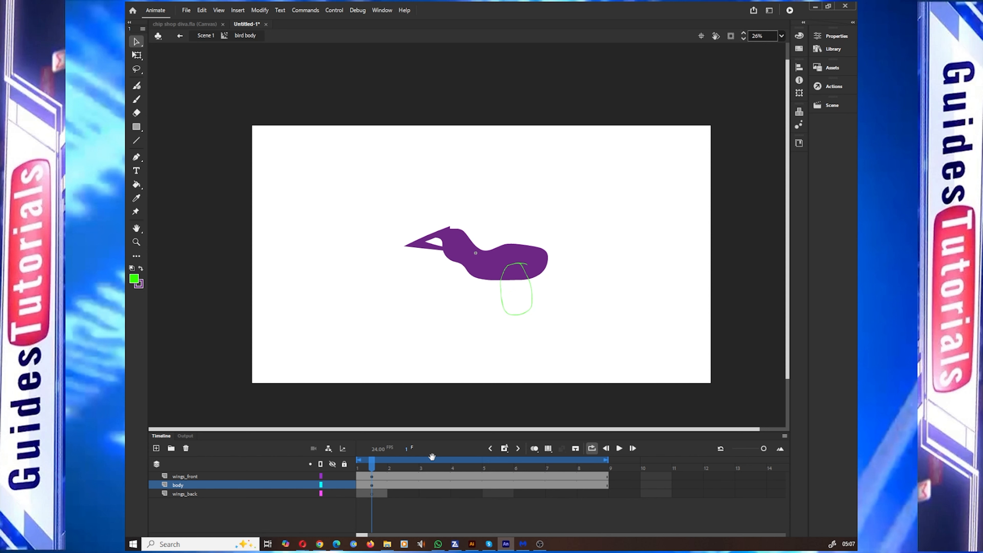
click(620, 448)
Return to Scene 1, add a layer named Background inside the first scene folder and move it below the bird layer
click(180, 36)
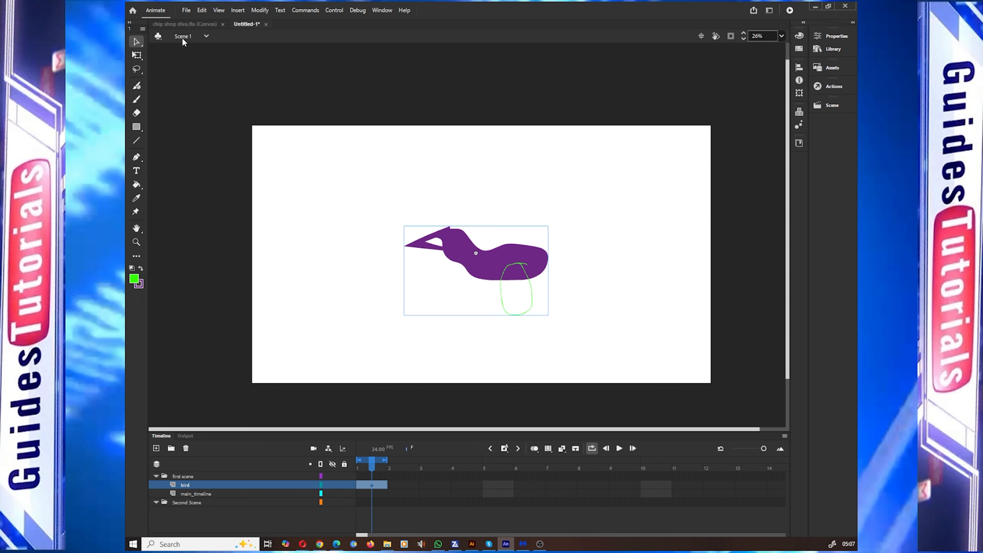
click(156, 448)
double_click(190, 485)
text(Background)
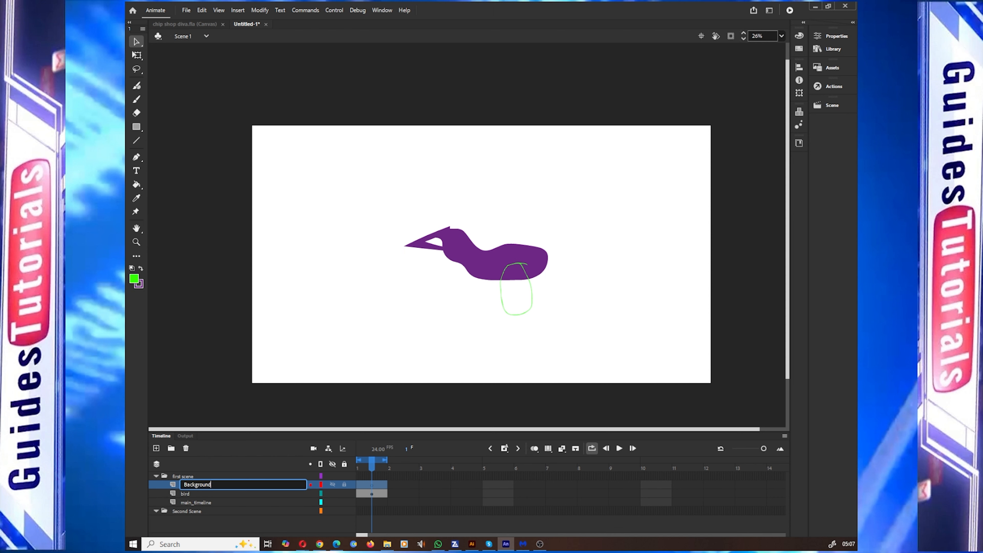
key(Return)
mouse_move(190, 487)
mouse_down()
mouse_move(194, 506)
mouse_move(196, 499)
mouse_up()
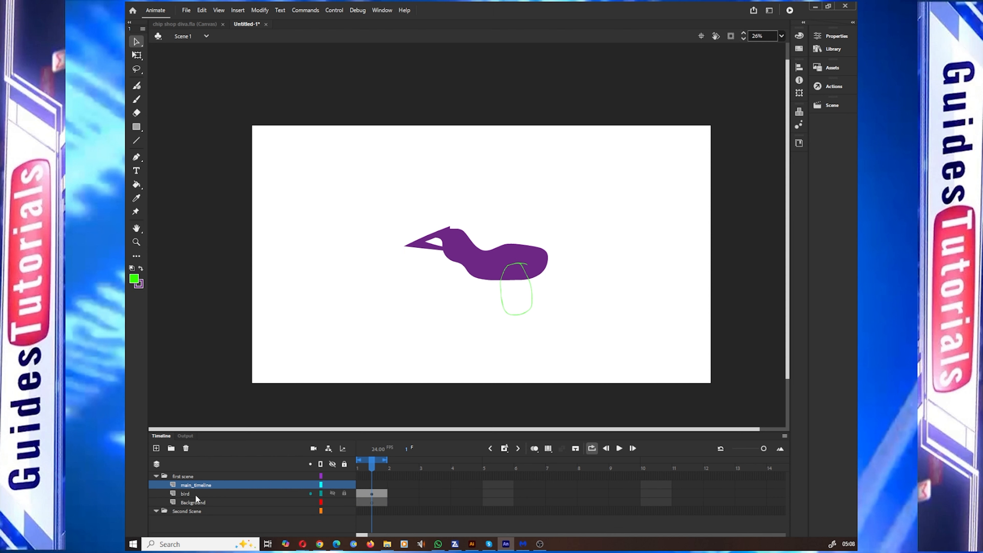
Set the brush colour to red and sketch a sun with rays at the stage's upper left on the Background layer
click(319, 502)
click(136, 99)
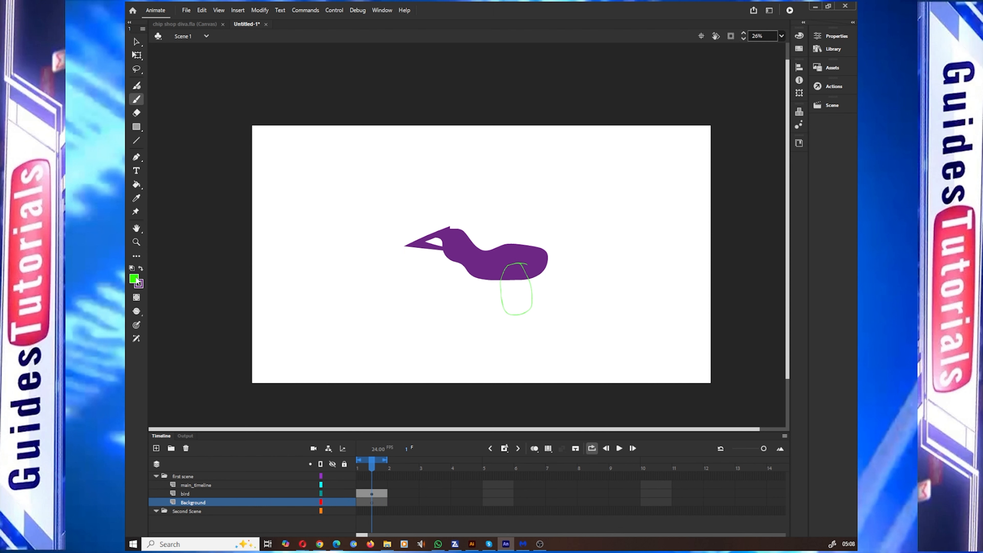
click(134, 279)
click(225, 353)
mouse_move(325, 142)
mouse_down()
mouse_move(362, 179)
mouse_move(305, 148)
mouse_move(394, 153)
mouse_up()
mouse_move(357, 178)
mouse_down()
mouse_move(379, 196)
mouse_move(335, 224)
mouse_up()
drag(308, 197, 292, 201)
Sketch two tree outlines with trunks and scalloped foliage on the right half of the stage and add the sun's remaining rays
drag(502, 364, 498, 186)
mouse_move(503, 196)
mouse_down()
mouse_move(468, 174)
mouse_move(453, 113)
mouse_up()
mouse_move(543, 355)
mouse_down()
mouse_move(546, 196)
mouse_move(575, 186)
mouse_move(589, 164)
mouse_up()
mouse_move(576, 167)
mouse_down()
mouse_move(608, 147)
mouse_move(608, 117)
mouse_up()
mouse_move(652, 373)
mouse_down()
mouse_move(654, 182)
mouse_move(703, 113)
mouse_up()
drag(294, 180, 273, 181)
drag(306, 166, 280, 143)
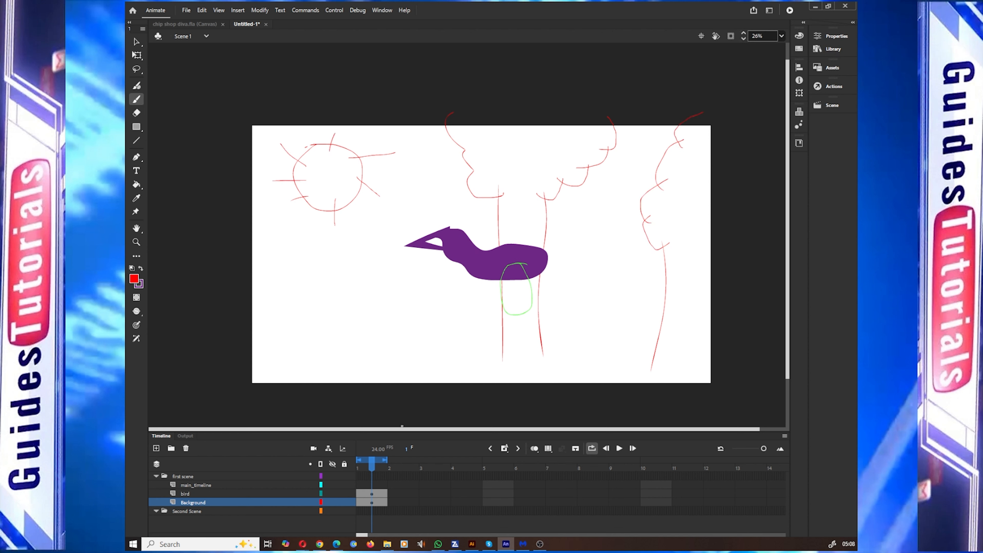
Extend the bird layer in Scene 1 from its first frame to frame 8
click(240, 494)
click(372, 503)
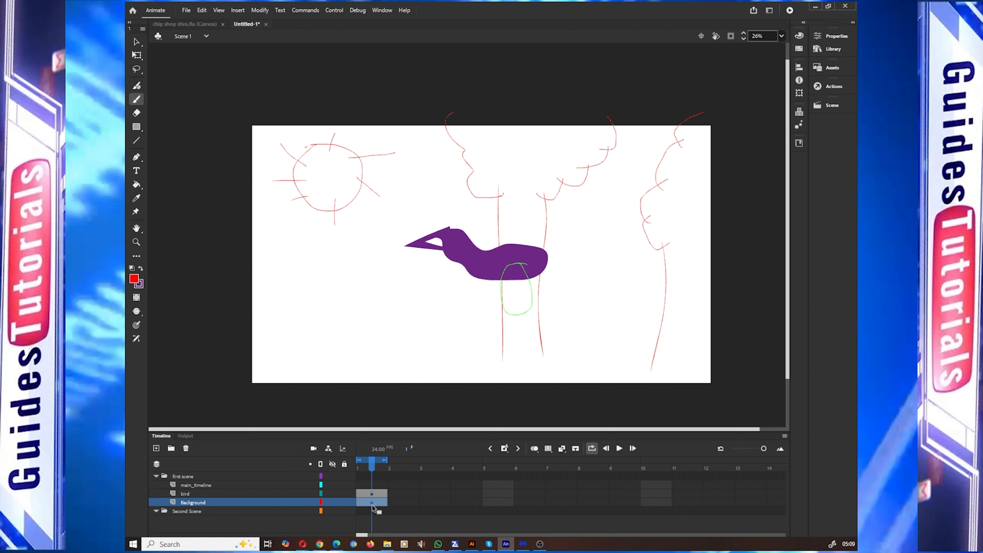
click(371, 494)
click(372, 459)
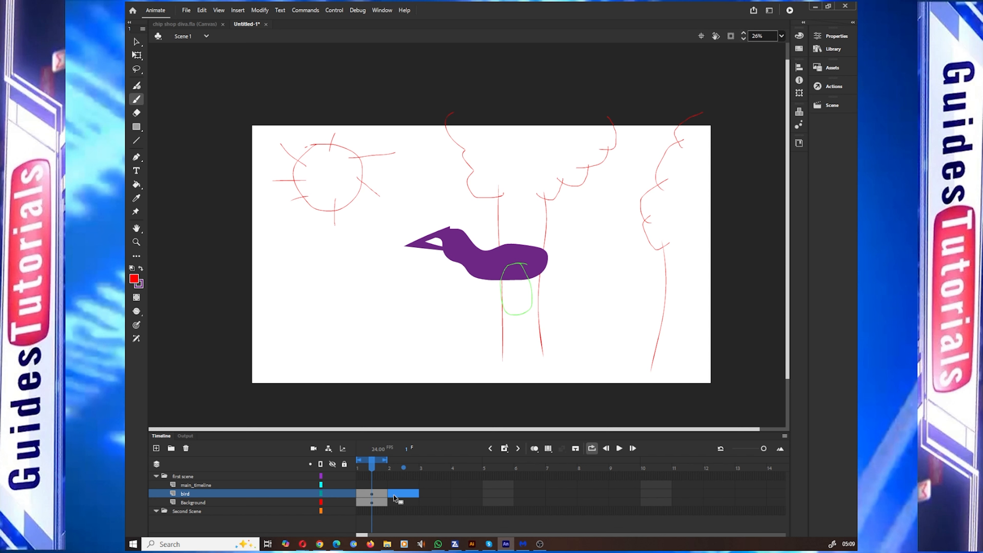
click(383, 495)
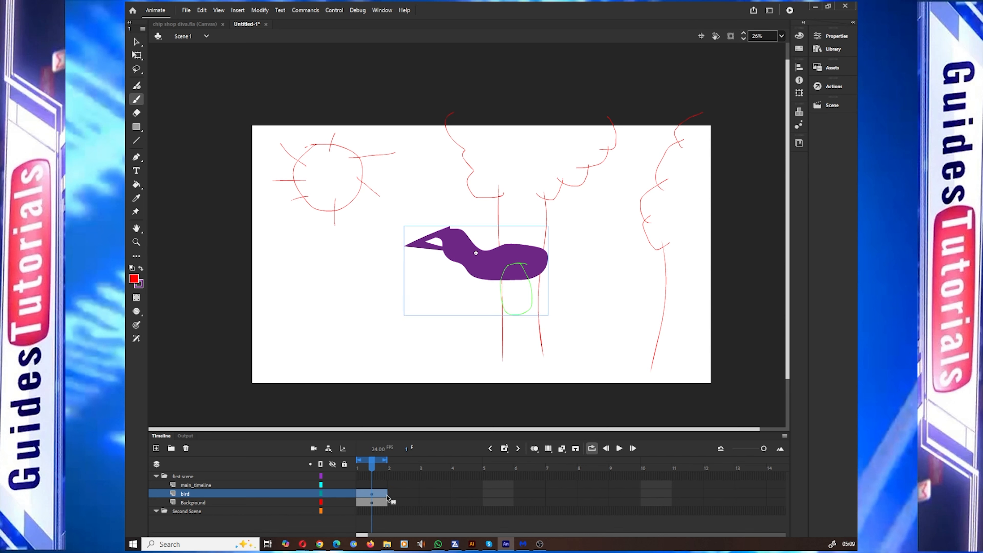
key(F5)
key(F5)
key(F5)
key(F5)
key(F5)
key(F5)
key(F5)
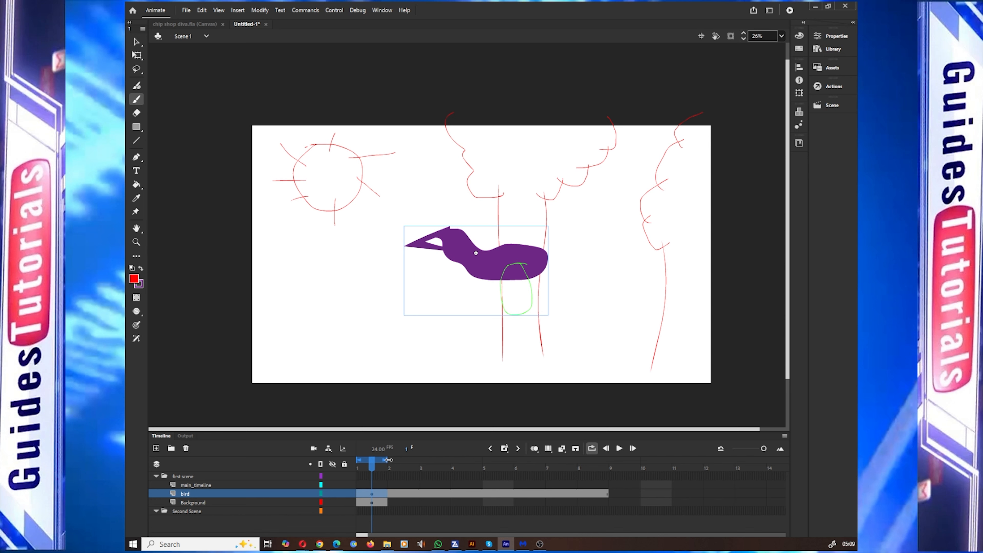
Set Scene 1's loop range to frames 1 to 8, play the loop and return the playhead to frame 1
drag(389, 459, 607, 459)
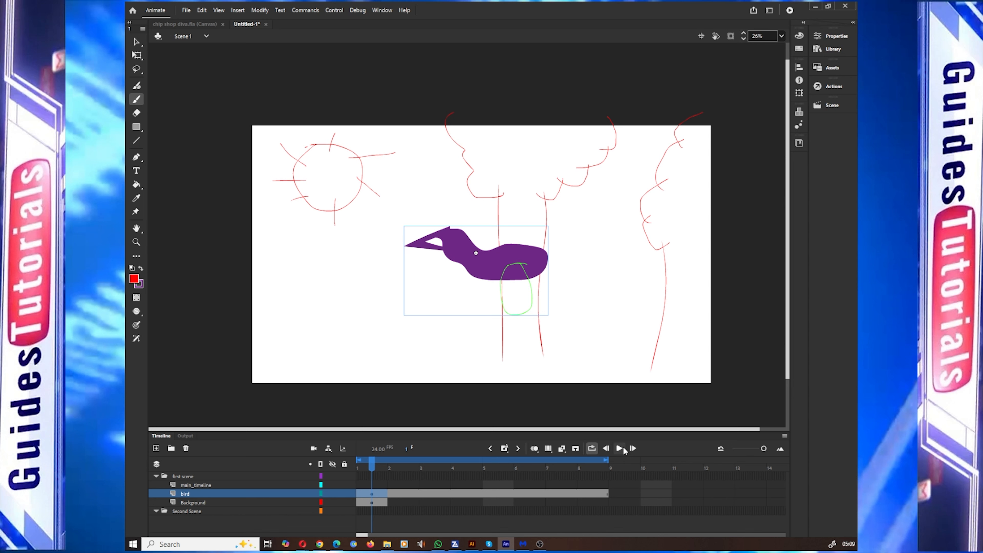
click(621, 449)
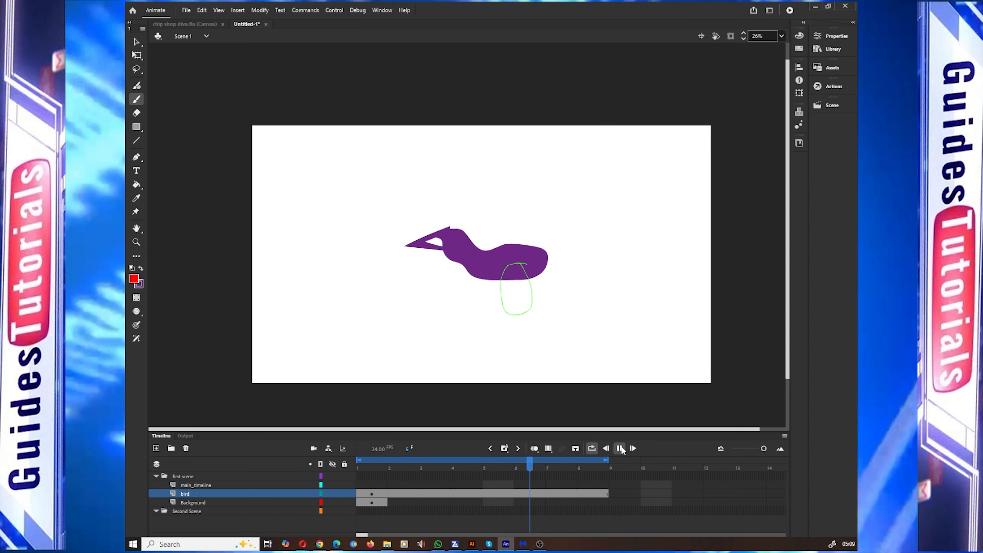
click(620, 449)
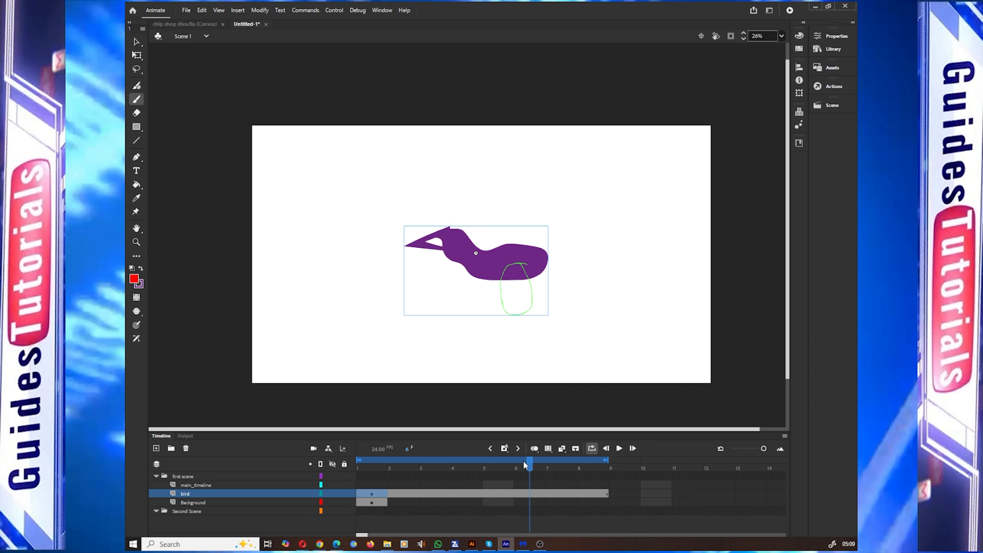
mouse_move(529, 464)
mouse_down()
mouse_move(555, 465)
mouse_move(367, 472)
mouse_up()
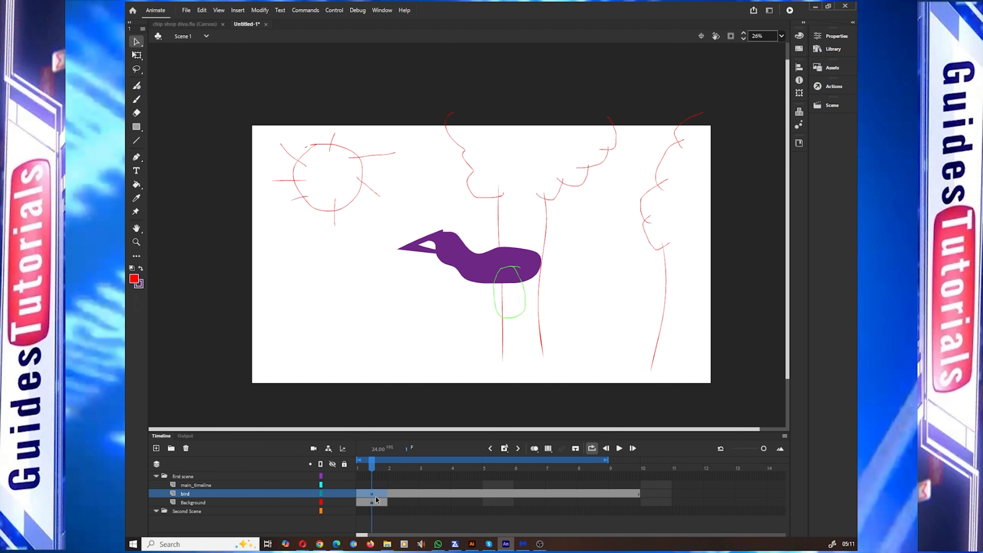
Delete the bird on frame 1 of the bird layer, place the bird body graphic from the library and scrub the timeline
click(376, 498)
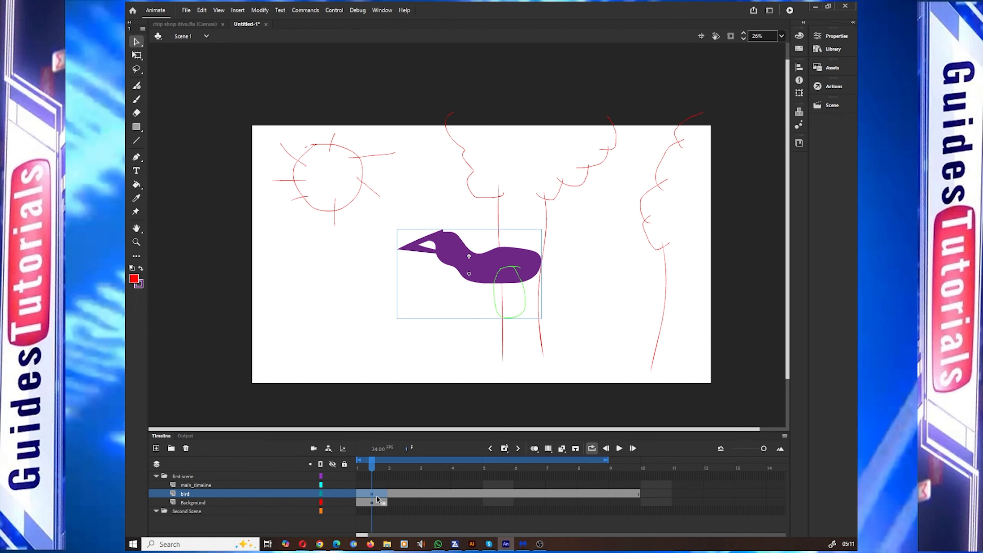
key(Delete)
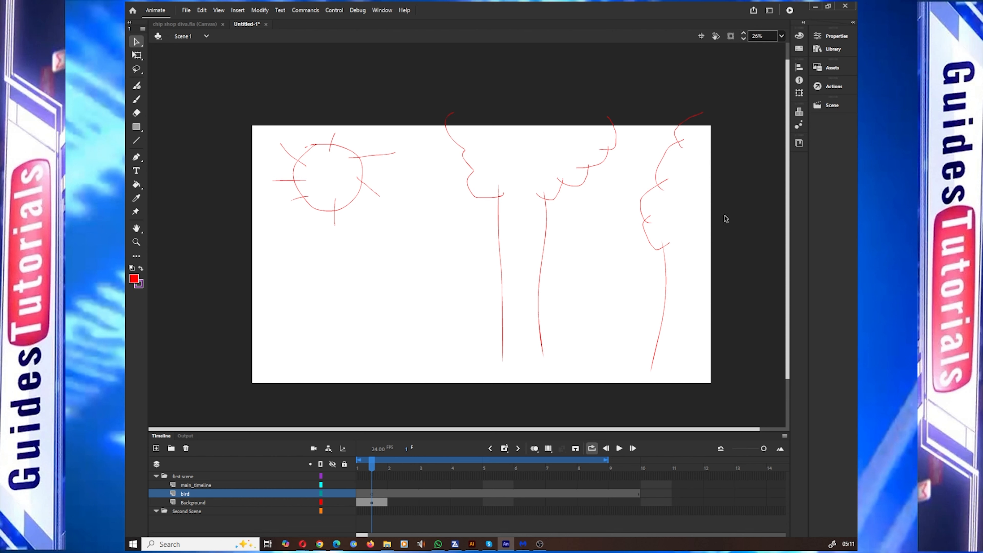
click(832, 50)
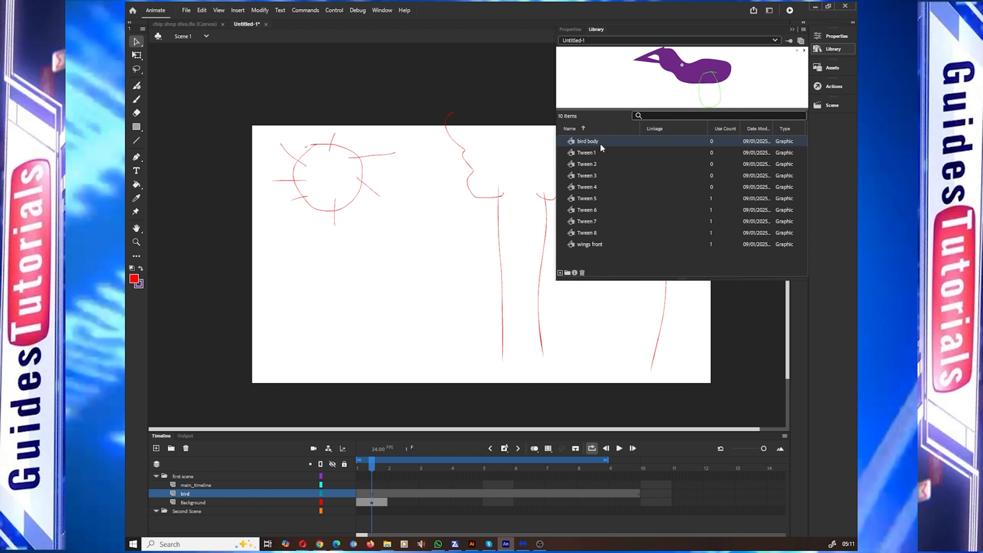
drag(588, 141, 460, 263)
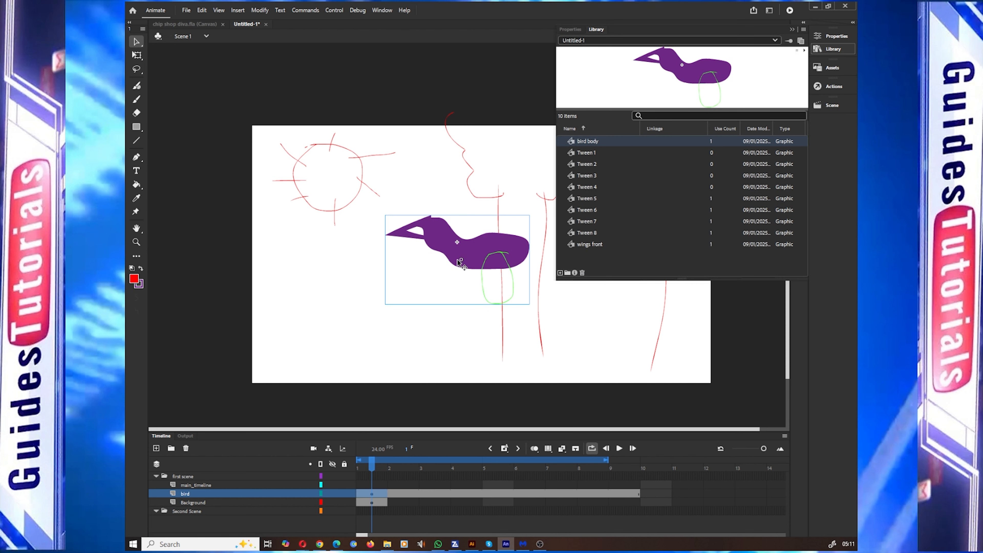
drag(372, 463, 615, 473)
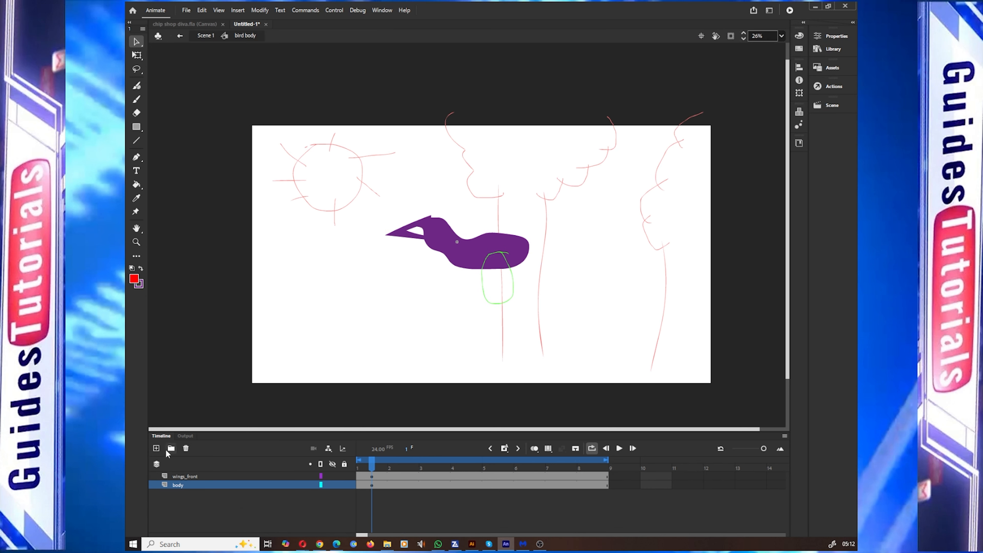
Add a layer named wings back in the bird body symbol and move it below the body layer
click(157, 448)
double_click(189, 484)
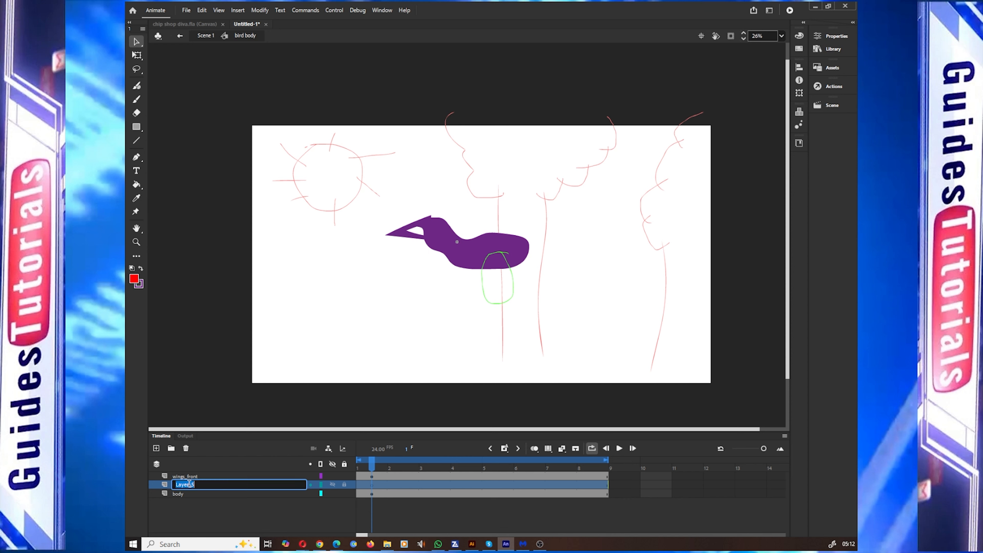
text(wings back)
key(Return)
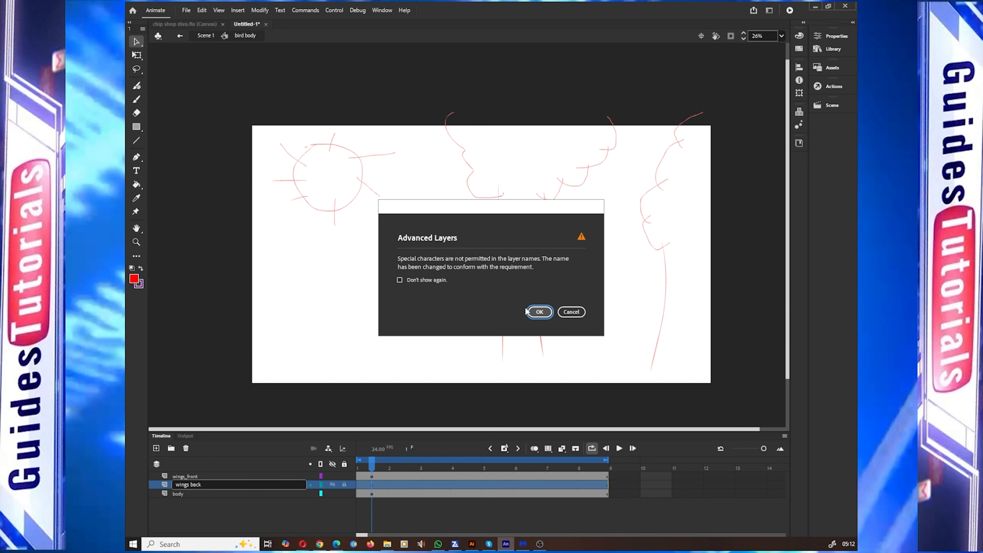
click(539, 312)
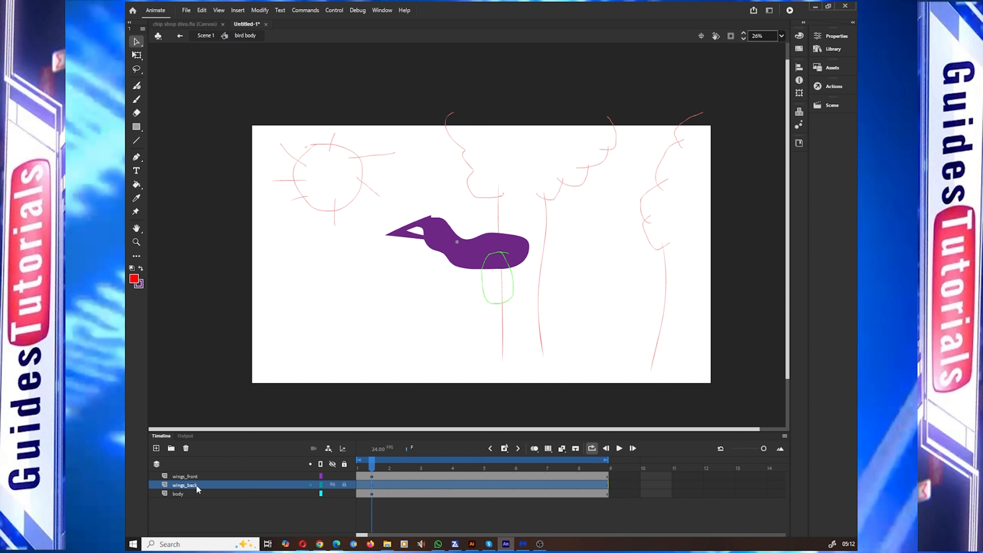
drag(193, 485, 192, 495)
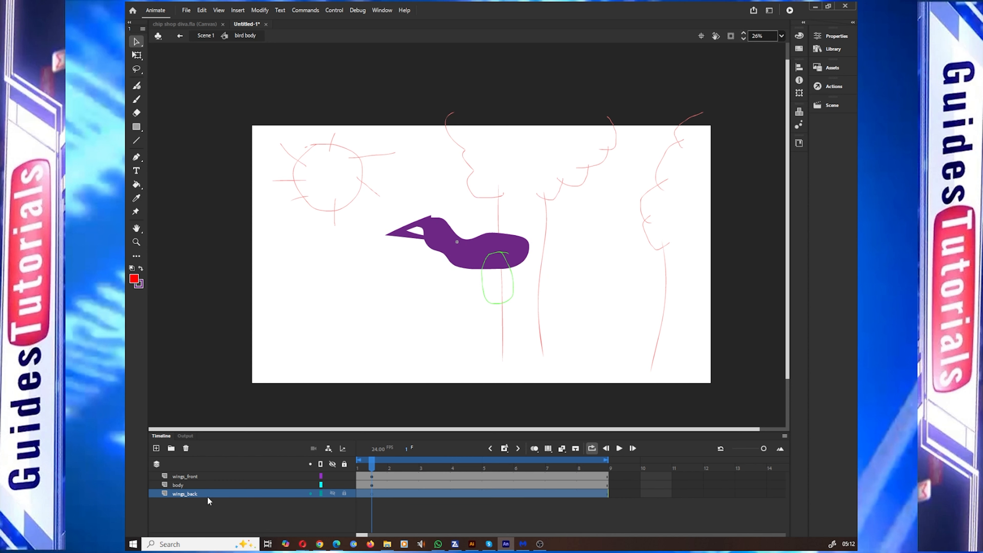
Convert the blue wing on frame 1 of the wings_back layer to a graphic symbol named wings back
click(371, 495)
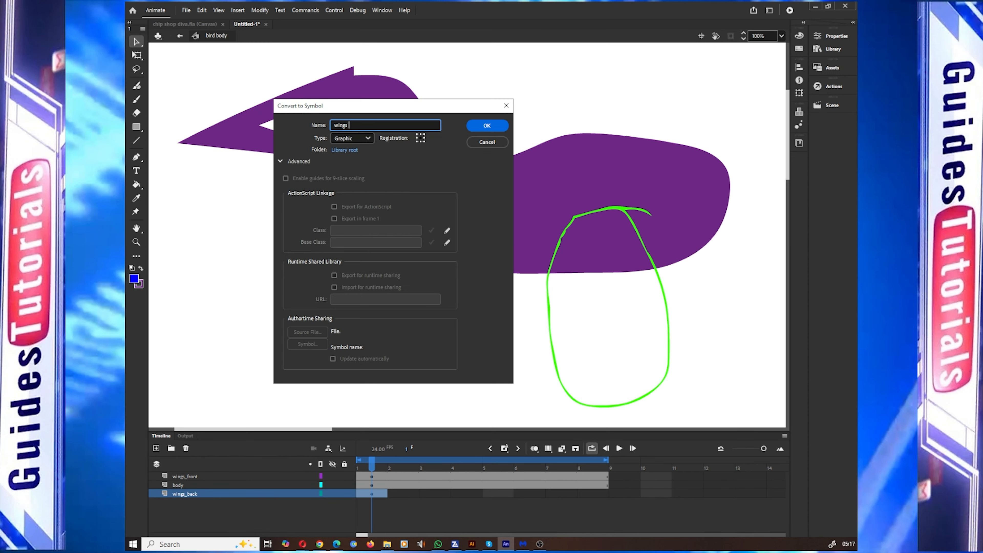
key(Return)
key(q)
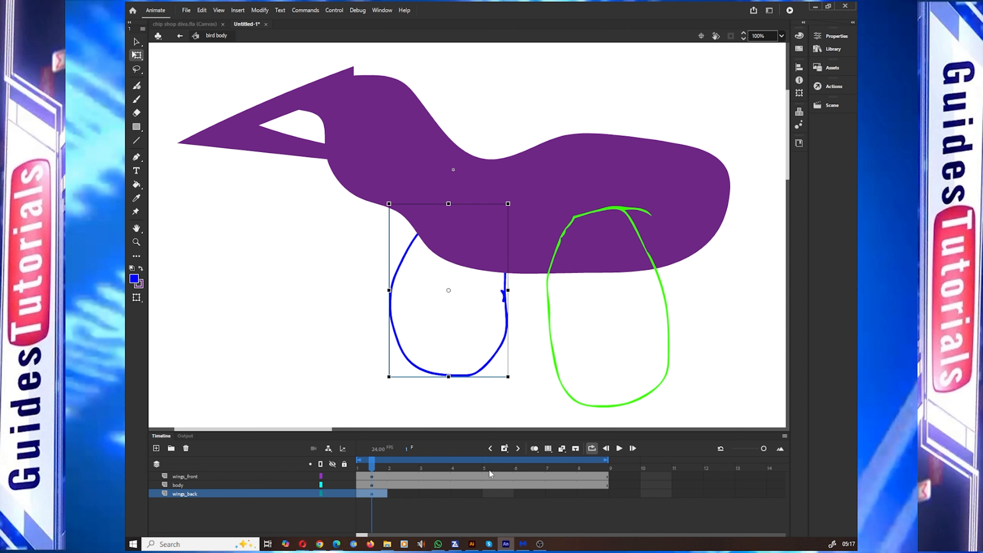
Delete the blue wing from frame 1 of wings_back and place the wings back graphic from the library beneath the bird's body
click(827, 48)
click(370, 495)
key(Delete)
click(828, 49)
drag(599, 244, 418, 304)
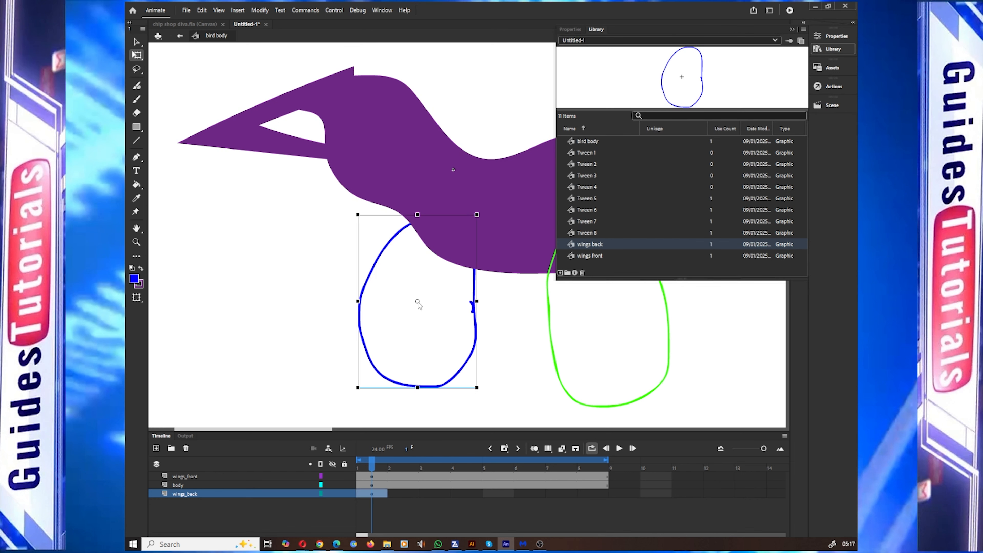
Open the wings back symbol for editing and extend its layer's frames to frame 8
double_click(409, 387)
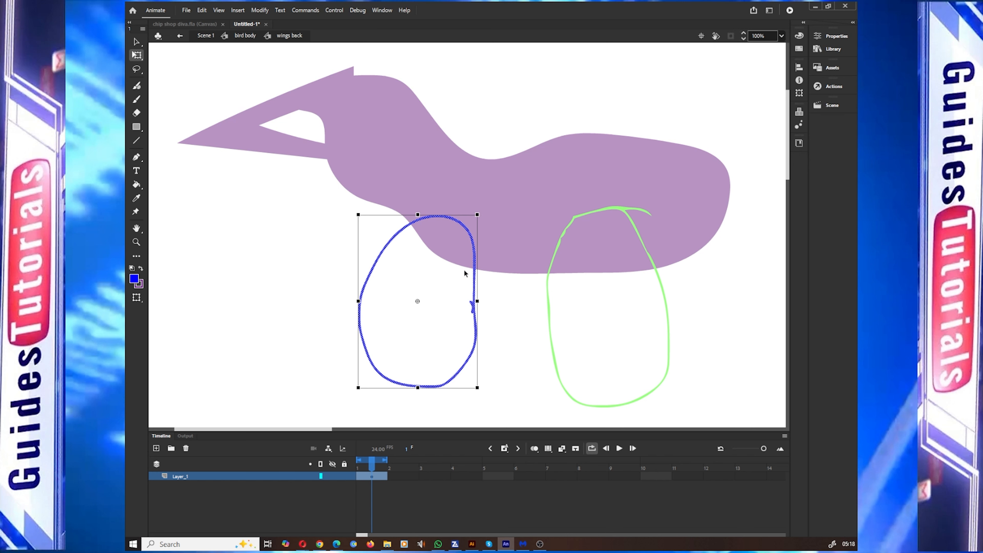
right_click(612, 477)
click(657, 274)
key(ctrl+z)
right_click(616, 476)
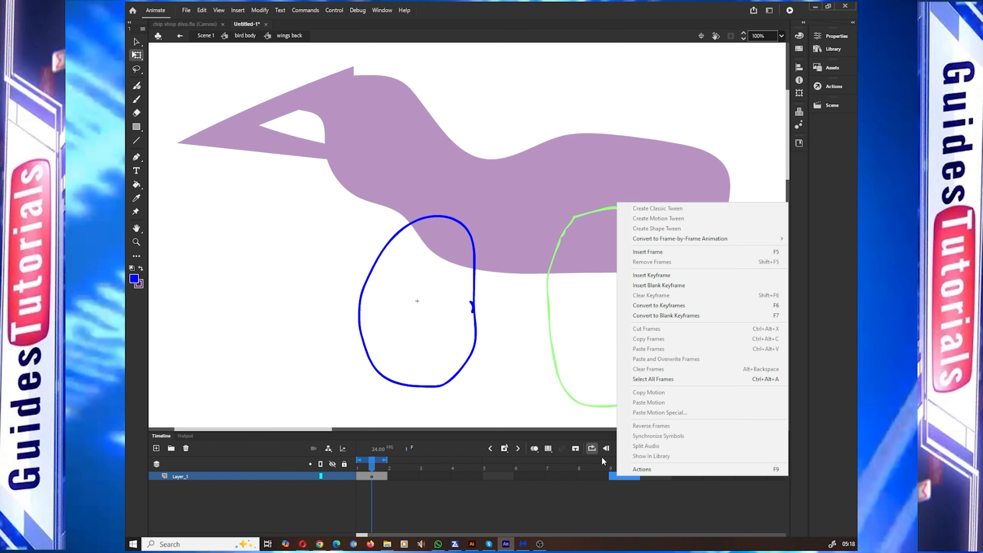
right_click(596, 477)
click(654, 253)
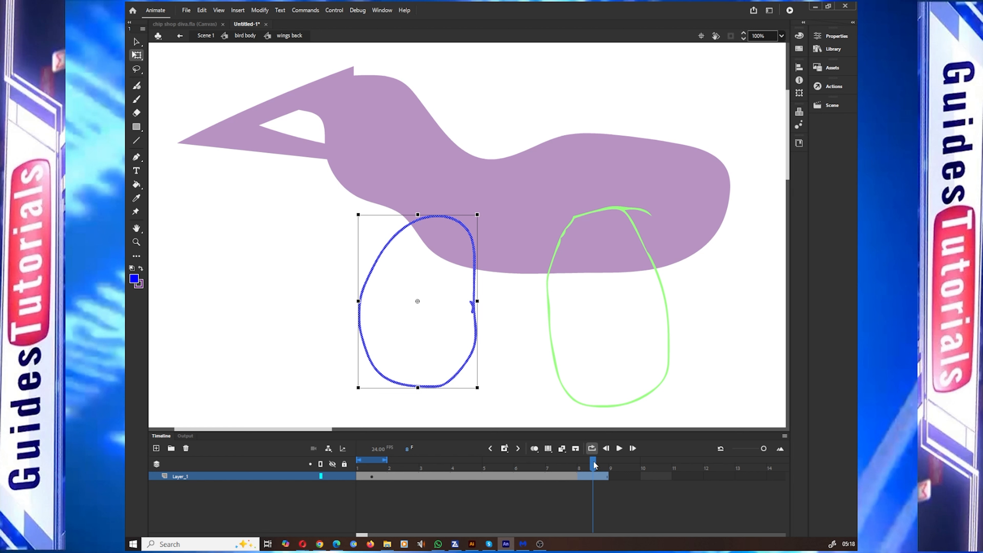
Rotate the blue wing counterclockwise on frame 3 of the wings back symbol and shift it toward the bird's tail
drag(595, 465, 436, 462)
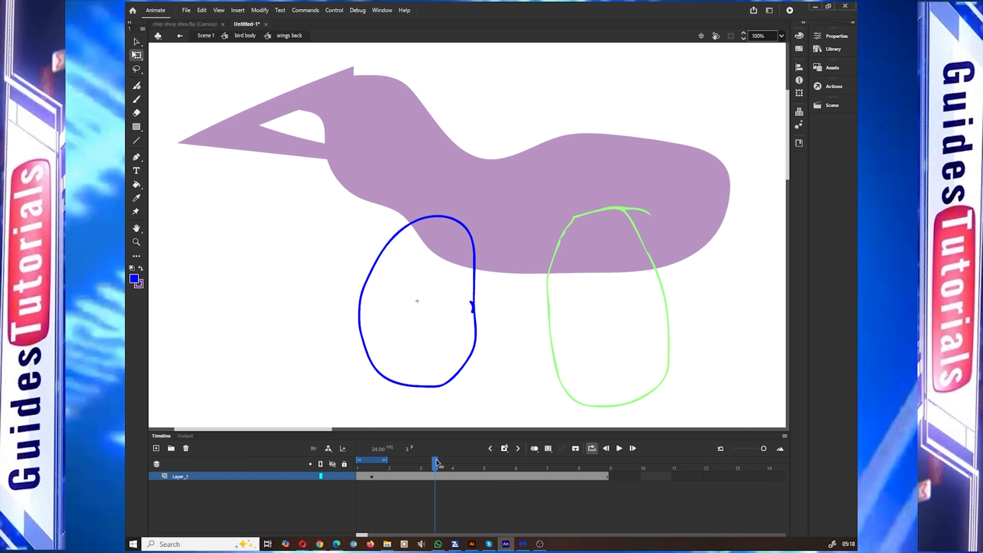
click(433, 480)
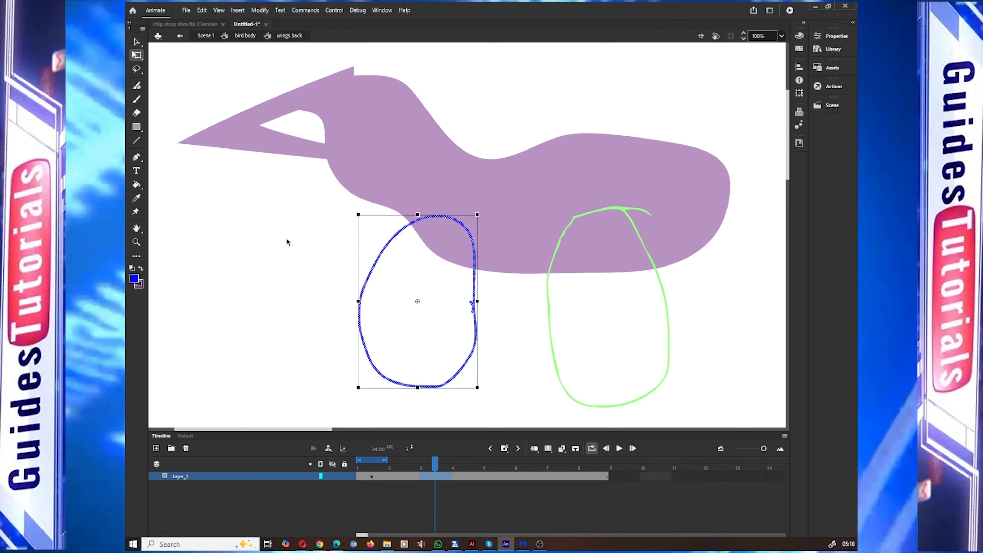
drag(479, 392, 512, 367)
drag(494, 332, 517, 332)
Rotate the blue wing further counterclockwise on frame 6 of the wings back symbol
drag(438, 460, 518, 463)
click(136, 41)
click(136, 55)
click(495, 370)
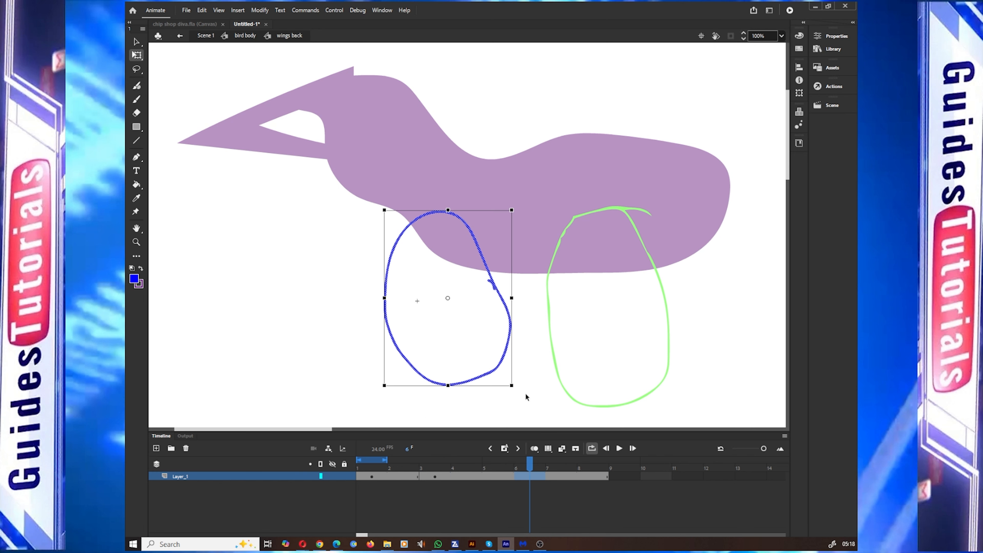
drag(517, 391, 561, 362)
Apply a classic tween across all frames of the wings back symbol's layer and return to the bird body symbol
drag(530, 462, 373, 461)
drag(372, 476, 387, 459)
right_click(599, 478)
click(652, 213)
click(179, 35)
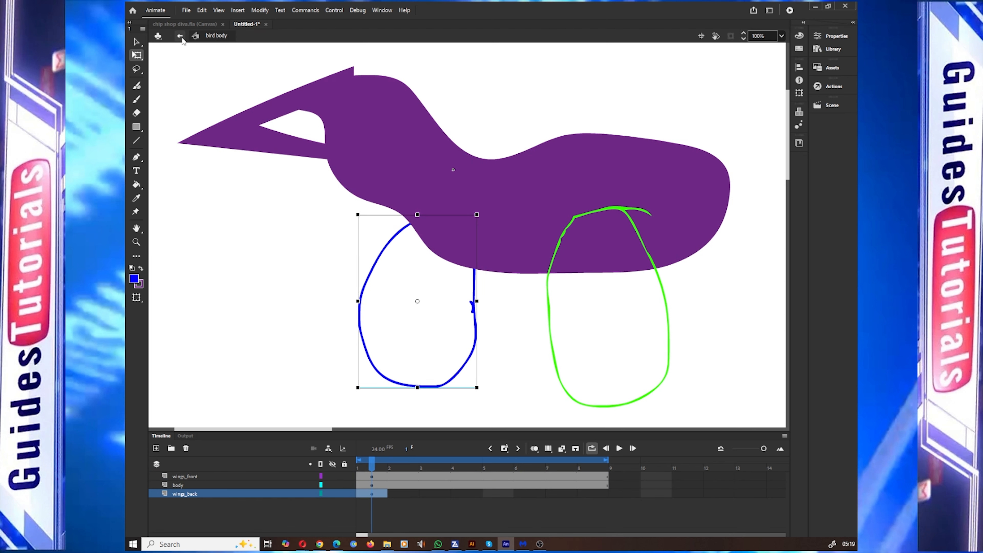
Play the bird body animation briefly, stop it and extend the wings_back layer to frame 8
click(619, 449)
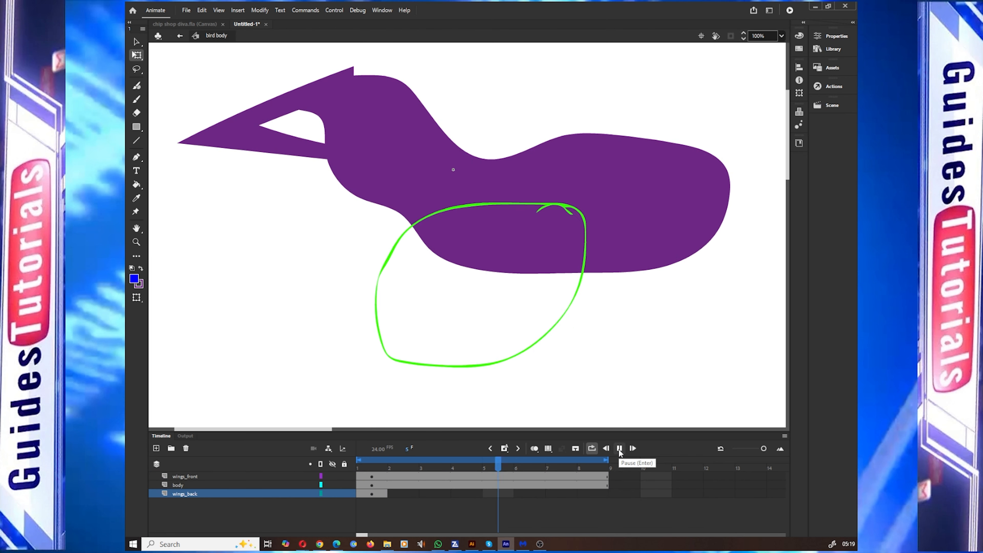
click(620, 449)
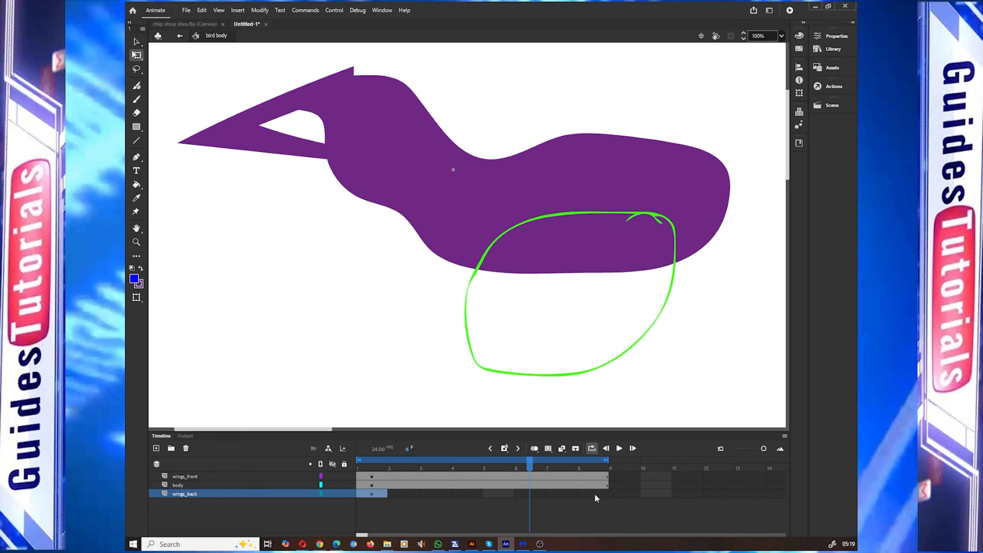
right_click(594, 495)
click(627, 273)
Play the animation in Scene 1, stop it and compare the wing positions on frames 1 and 3 of the bird layer
click(619, 448)
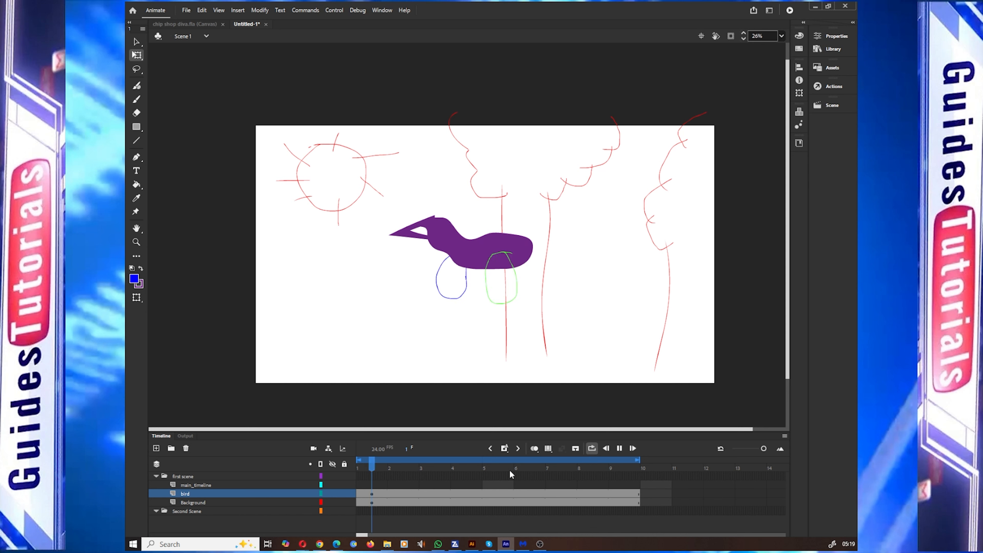
click(619, 448)
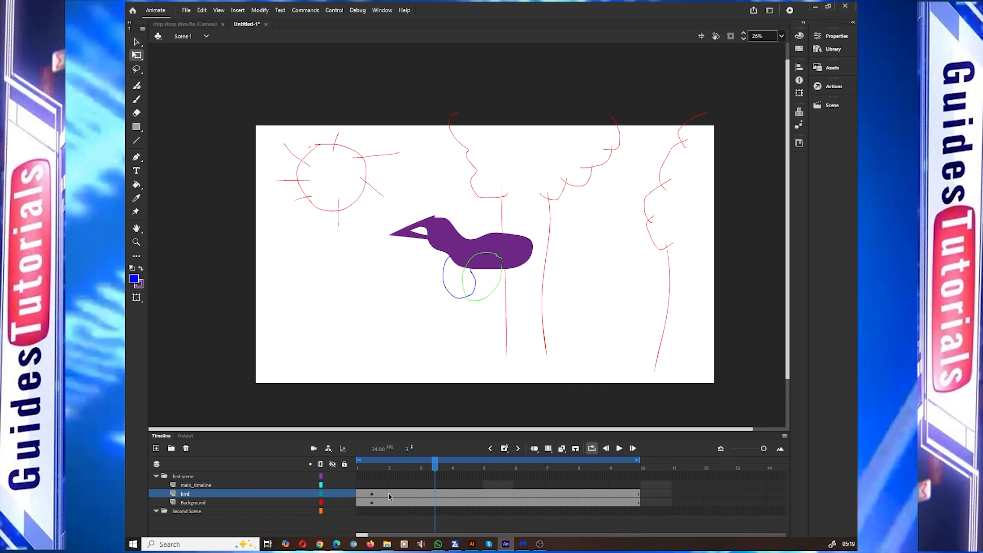
click(373, 493)
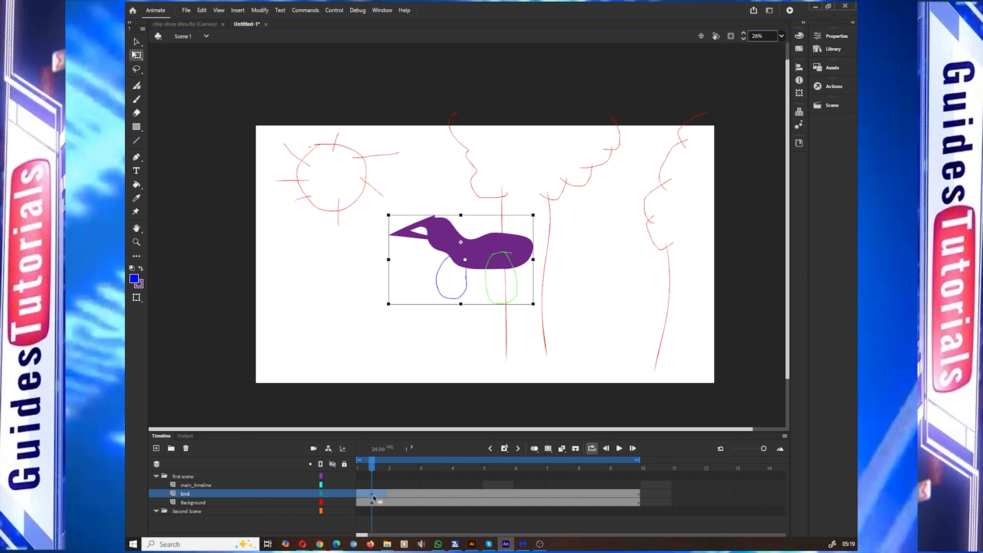
click(423, 493)
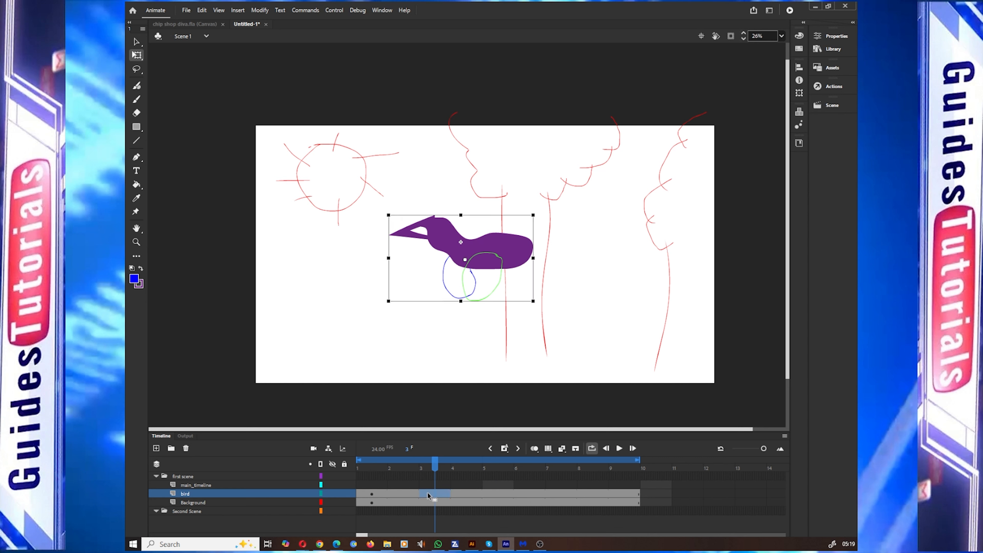
Move the bird to the right edge of the stage on frame 1 and to the centre on a frame 4 keyframe
click(372, 494)
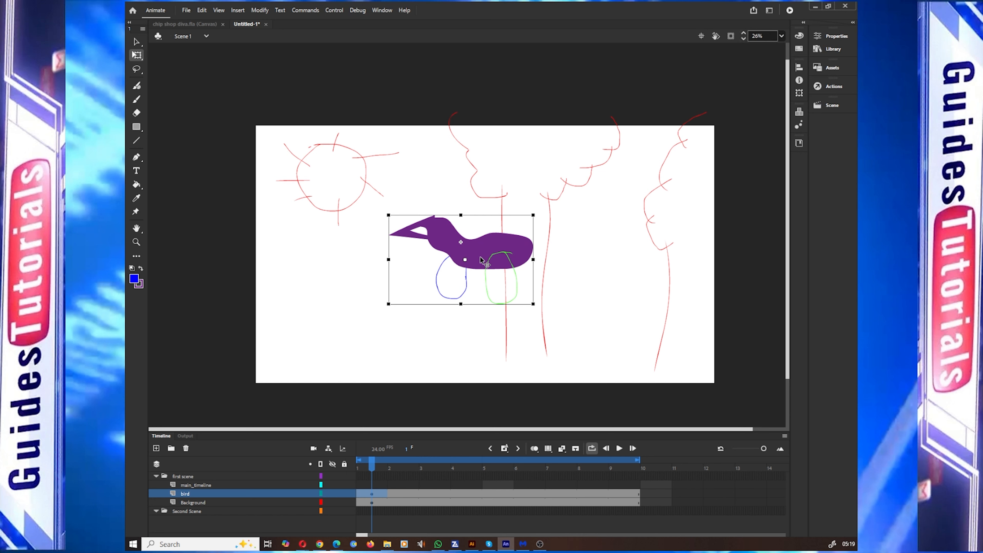
drag(476, 260, 441, 248)
click(466, 486)
click(621, 252)
drag(467, 464, 624, 465)
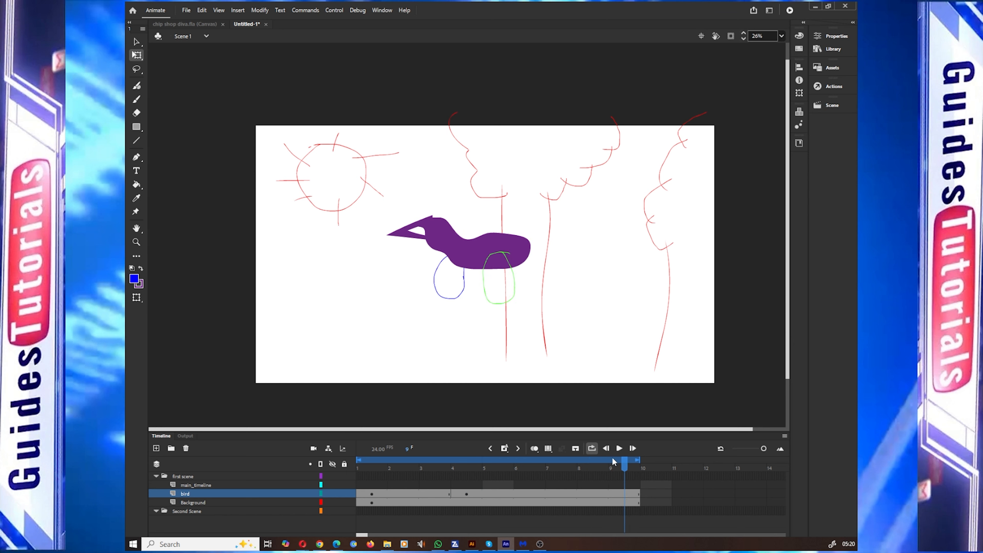
Move the bird to the left edge of the stage on frame 9 and play the animation
click(479, 251)
drag(478, 251, 350, 251)
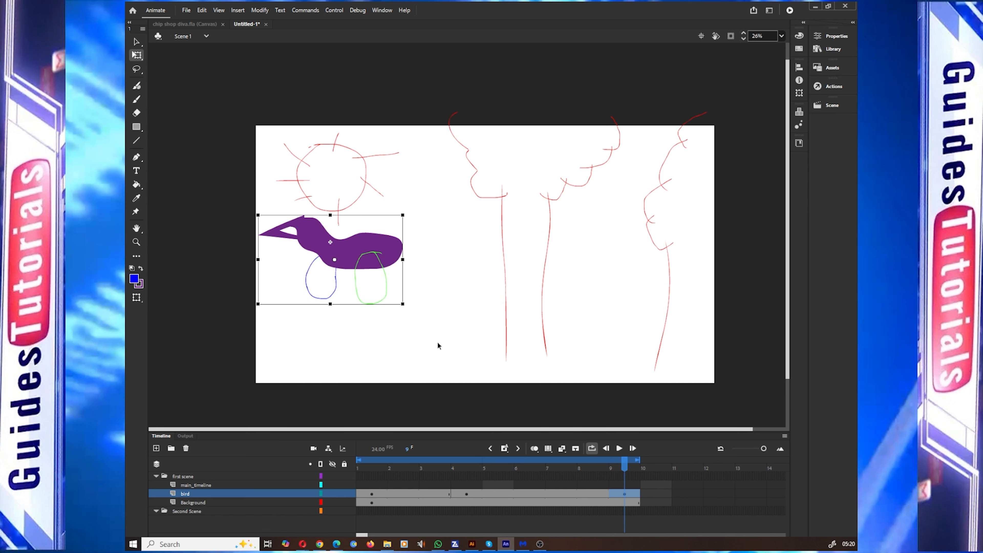
click(619, 448)
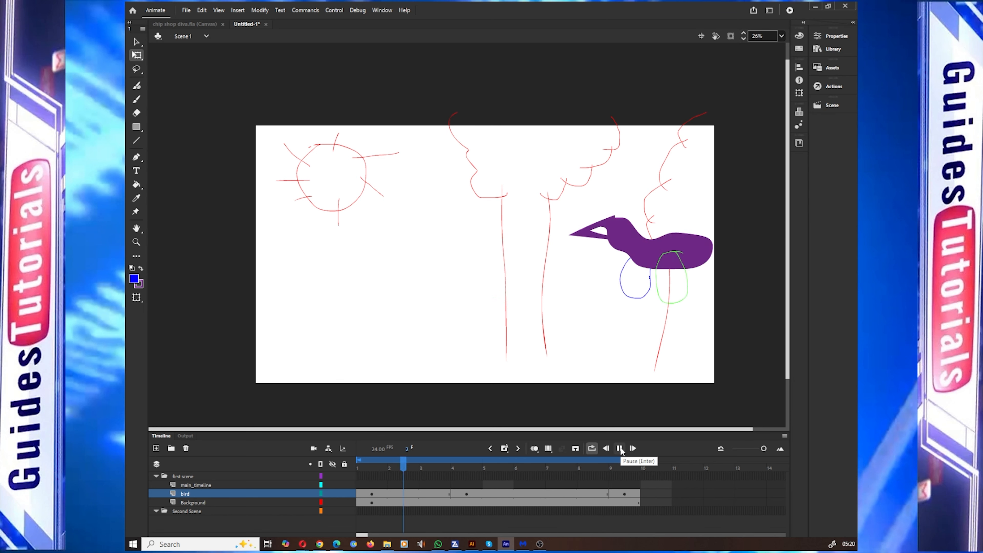
Apply a classic tween between the bird layer's keyframes across frames 1 to 9 and play the result
click(622, 494)
right_click(368, 494)
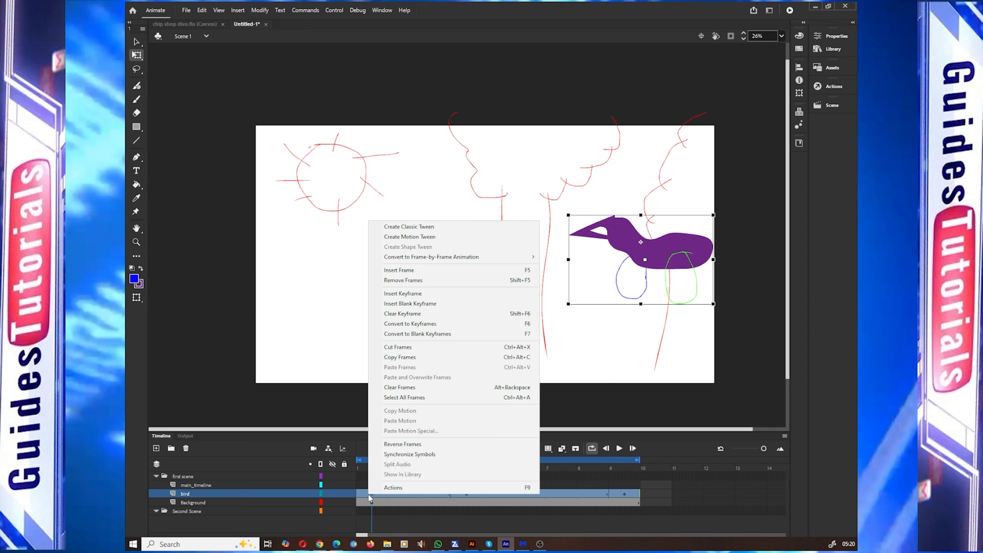
click(440, 224)
click(619, 448)
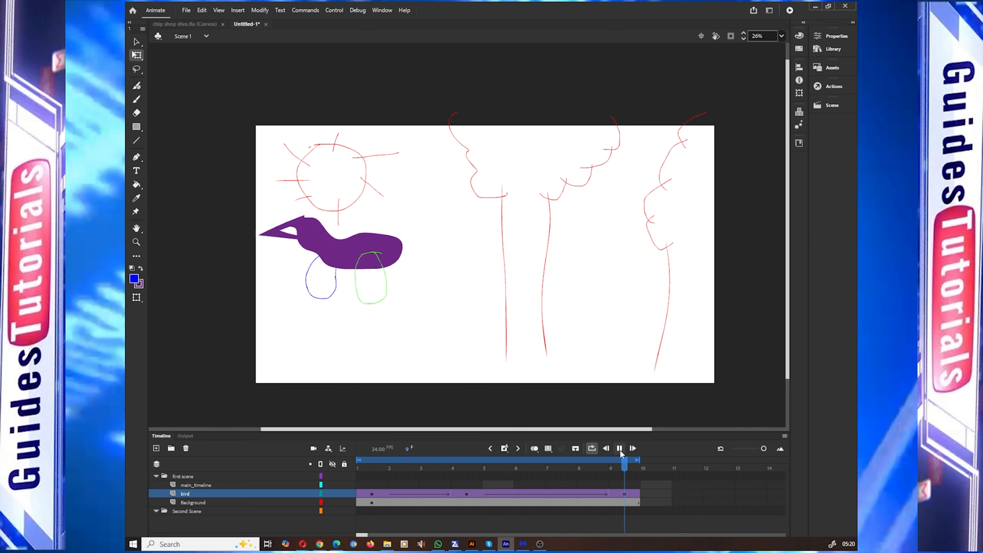